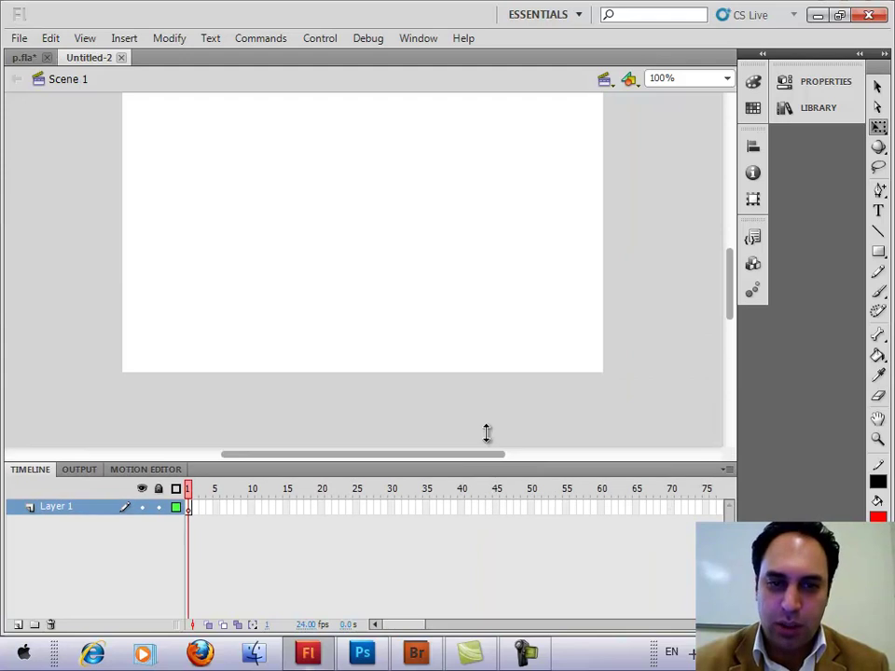
# Draw a horizontal line across the full width of the stage near its upper edge and lock Layer 1.
pyautogui.moveTo(734, 284); pyautogui.dragTo(725, 270)
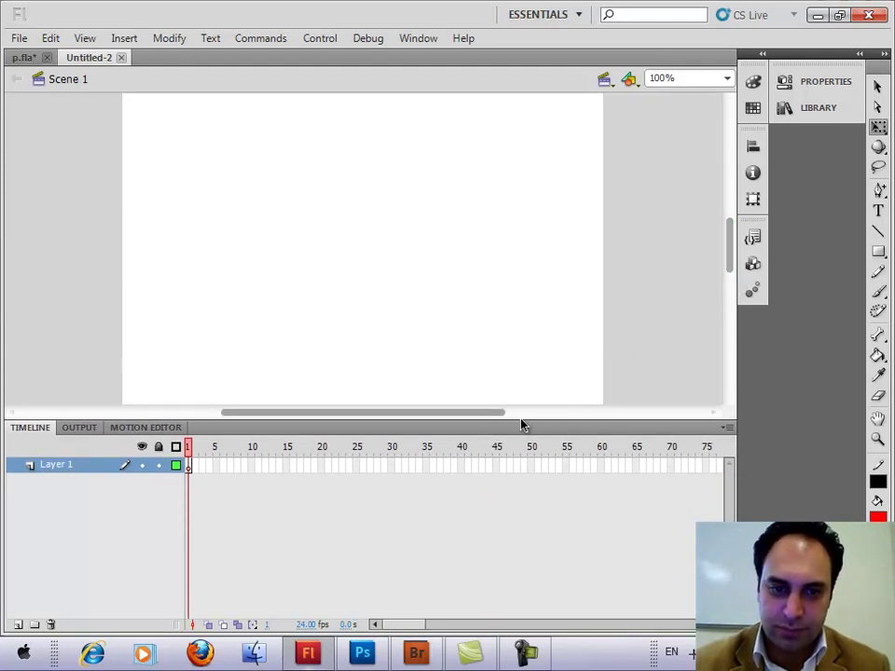
pyautogui.moveTo(519, 417); pyautogui.dragTo(517, 491)
pyautogui.moveTo(729, 313)
pyautogui.mouseDown()
pyautogui.moveTo(728, 306)
pyautogui.moveTo(731, 322)
pyautogui.mouseUp()
pyautogui.click(877, 231)
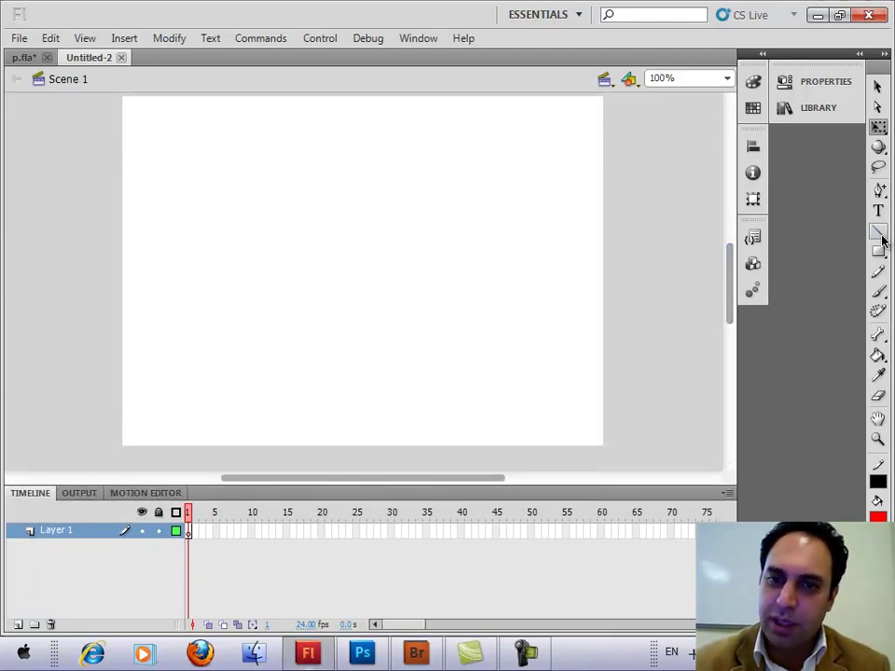
pyautogui.moveTo(122, 118); pyautogui.dragTo(602, 118)
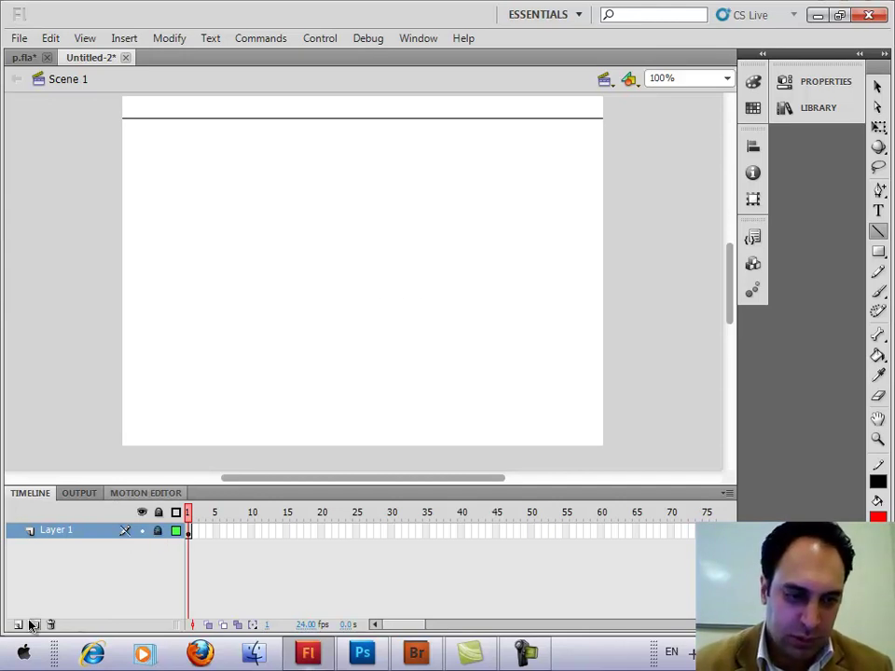
# On a new layer, draw a vertical string down from the horizontal line's midpoint with a red circle centred on its lower end.
pyautogui.click(17, 625)
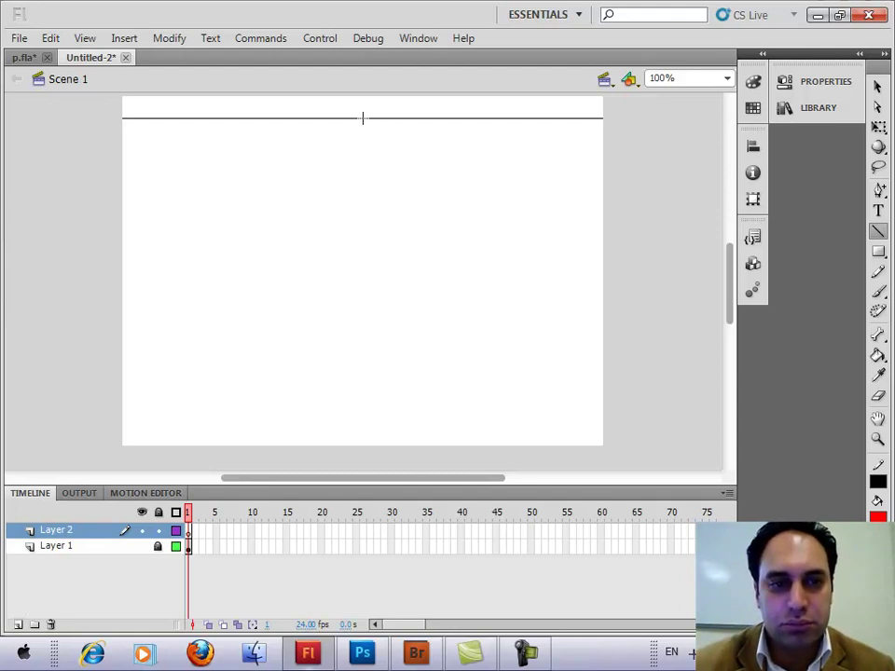
pyautogui.moveTo(362, 130); pyautogui.dragTo(362, 325)
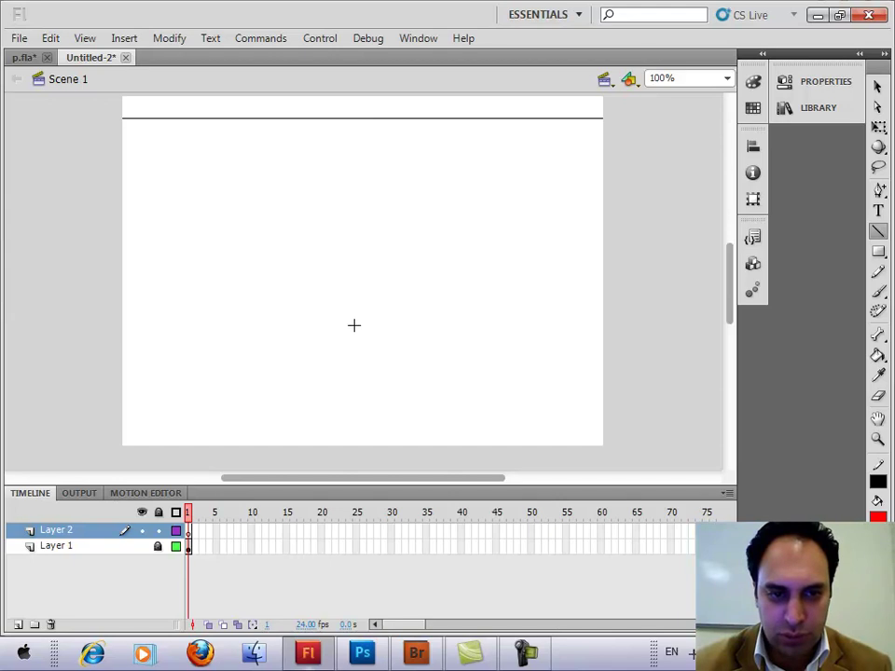
pyautogui.click(877, 251)
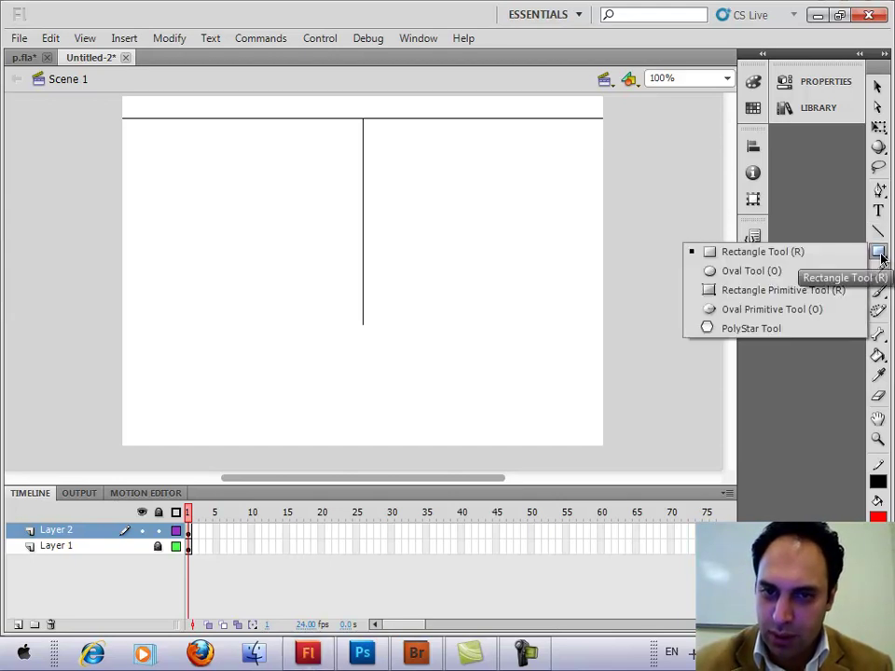
pyautogui.click(743, 271)
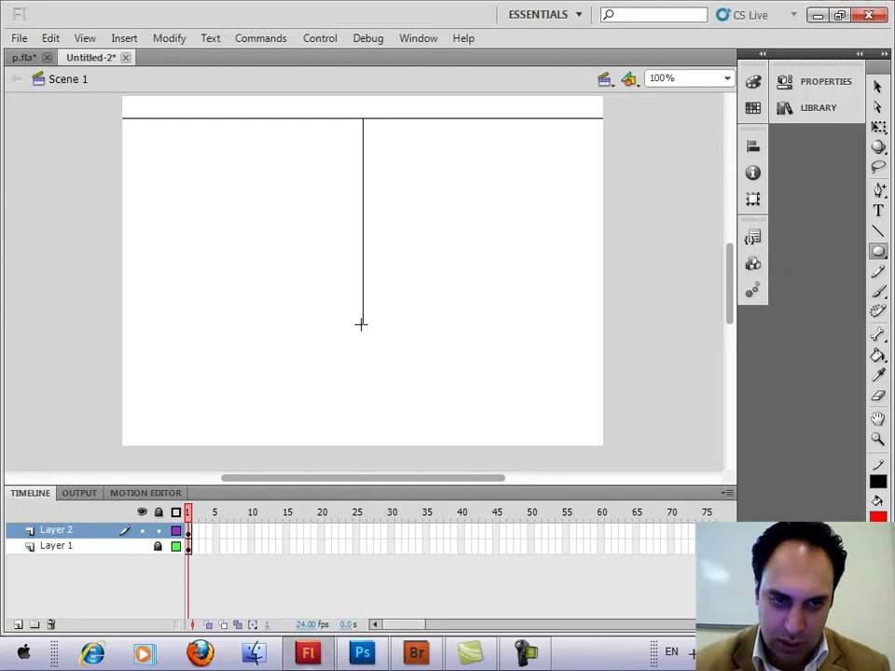
pyautogui.moveTo(361, 324); pyautogui.dragTo(392, 341)
# Copy the pendulum onto a new layer and place it hanging from the line, touching the first ball's right side.
pyautogui.click(877, 86)
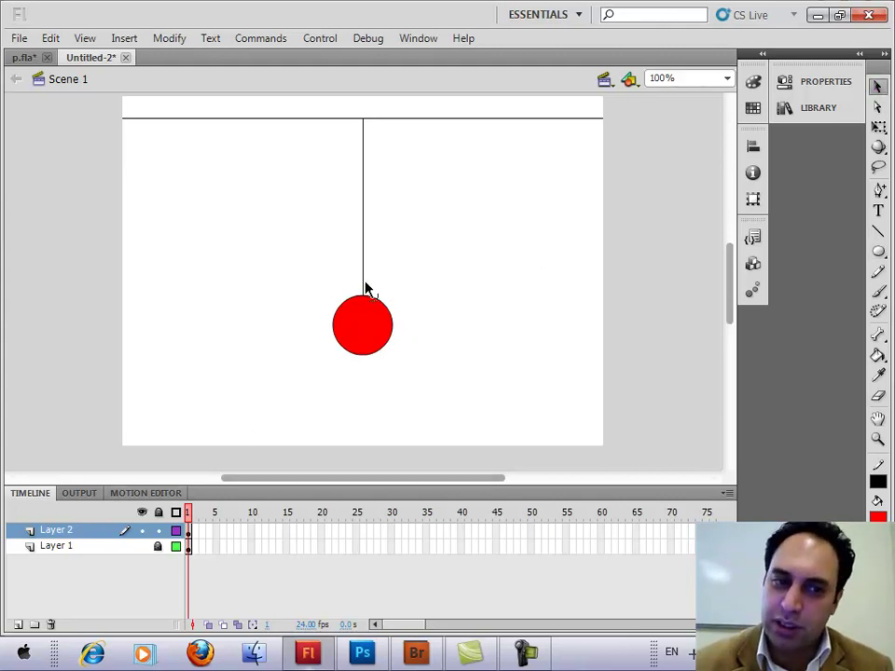
pyautogui.click(356, 352)
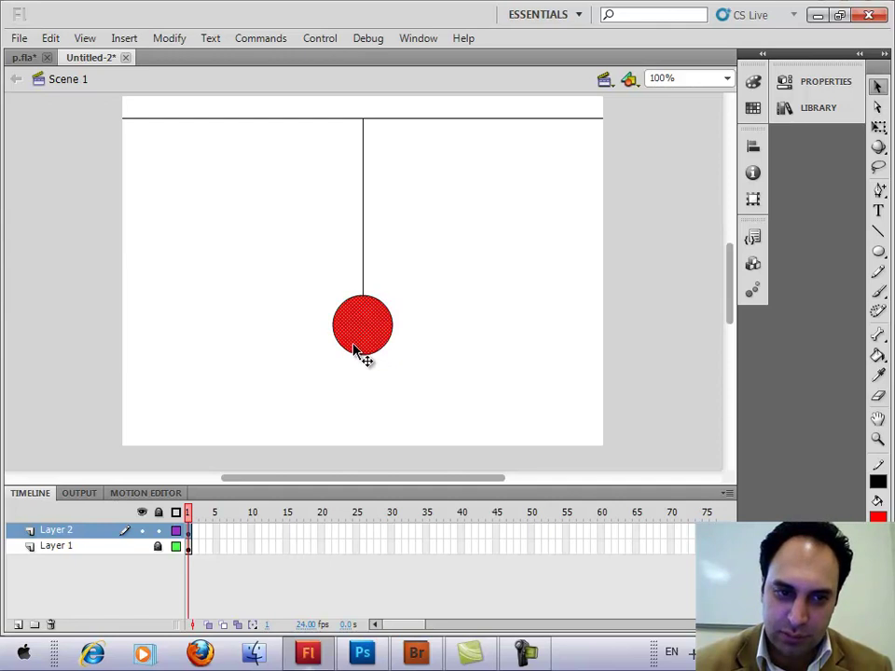
pyautogui.click(58, 530)
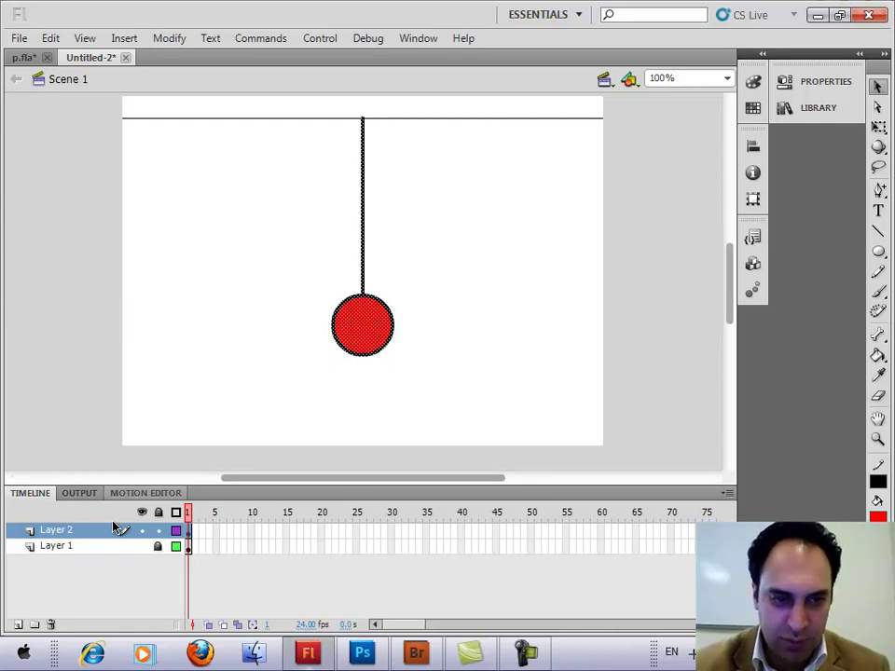
pyautogui.click(19, 624)
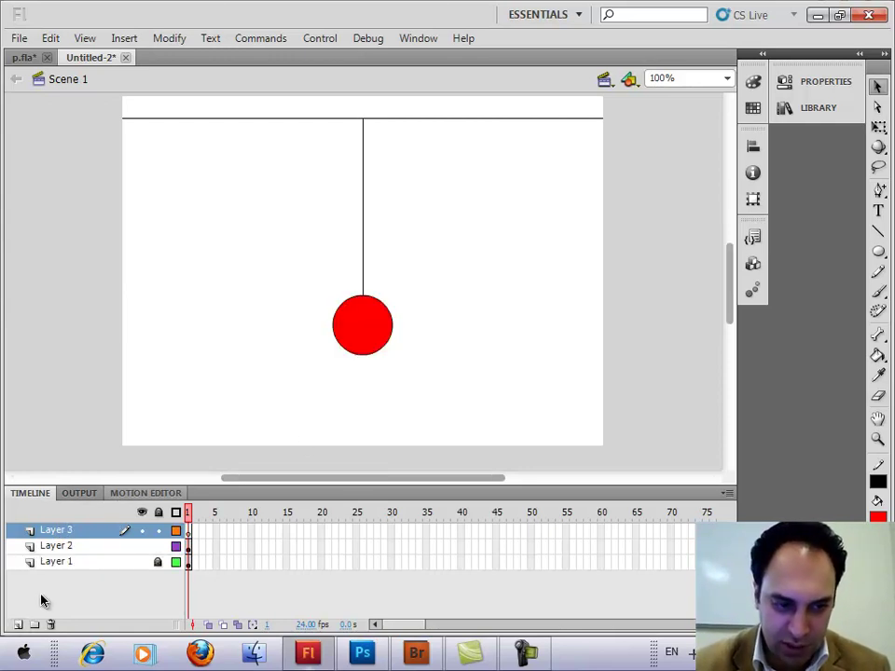
pyautogui.hotkey('ctrl', 'v')
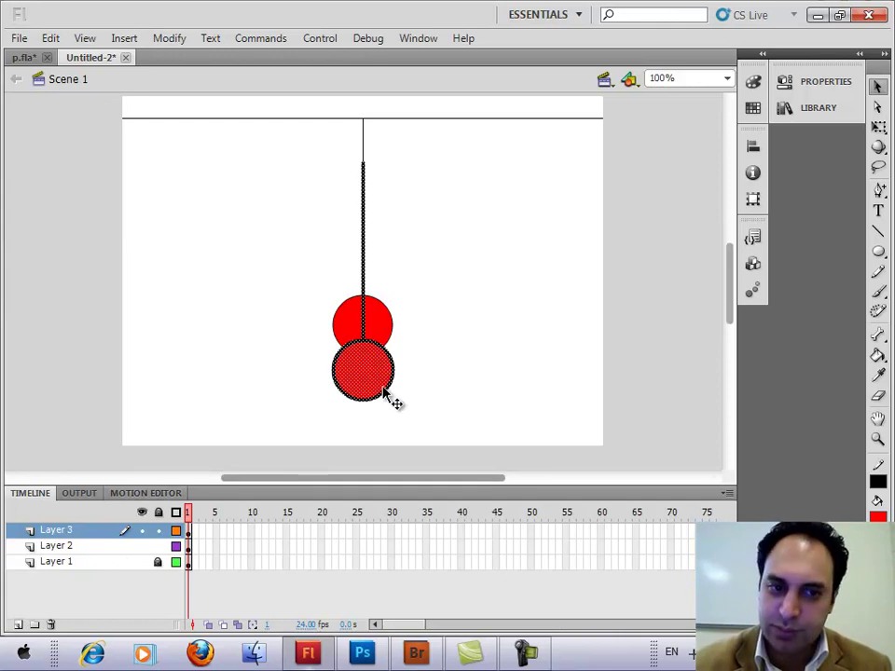
pyautogui.moveTo(373, 380); pyautogui.dragTo(435, 340)
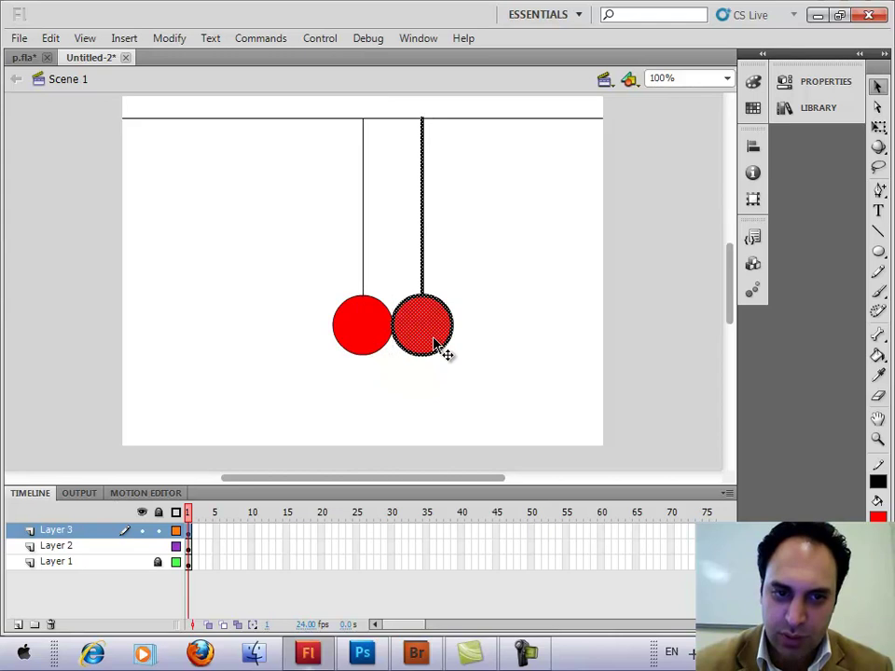
# Paste a third pendulum on another new layer and align it against the second ball's right side.
pyautogui.click(18, 624)
pyautogui.hotkey('ctrl', 'v')
pyautogui.moveTo(379, 383); pyautogui.dragTo(496, 330)
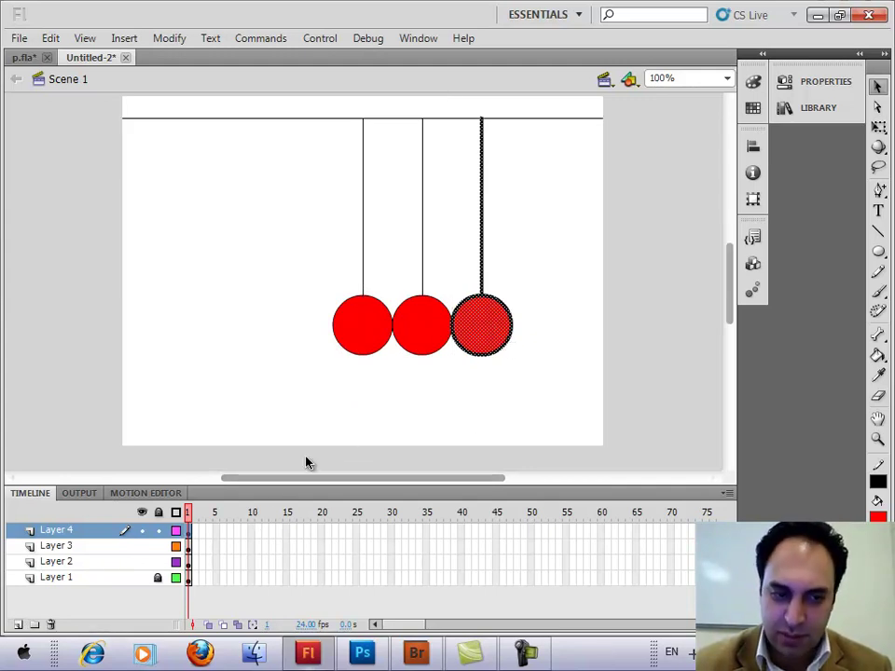
# Paste a fourth pendulum on another new layer and align it against the third ball's right side.
pyautogui.click(18, 623)
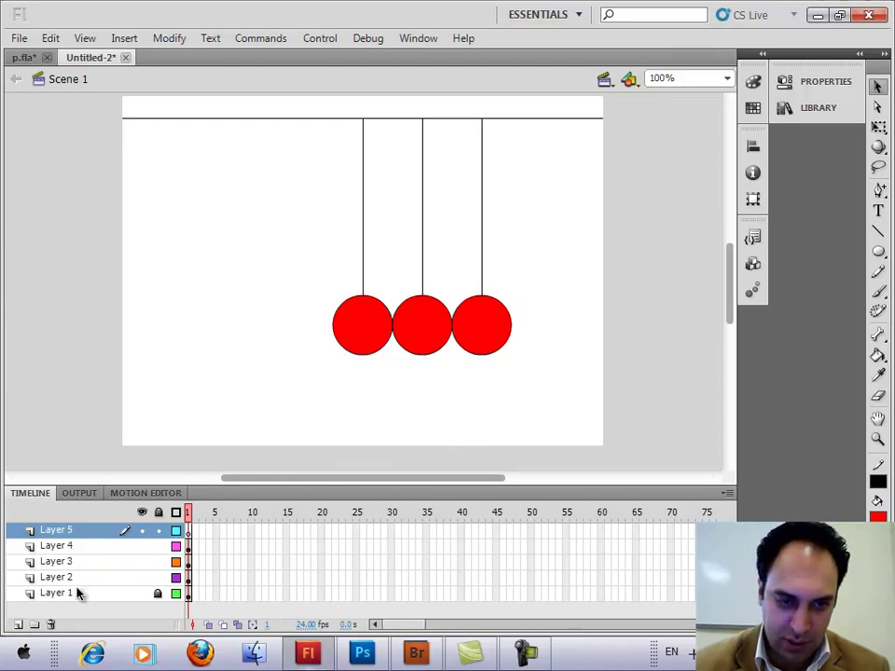
pyautogui.hotkey('ctrl', 'v')
pyautogui.moveTo(370, 368); pyautogui.dragTo(538, 327)
pyautogui.click(607, 377)
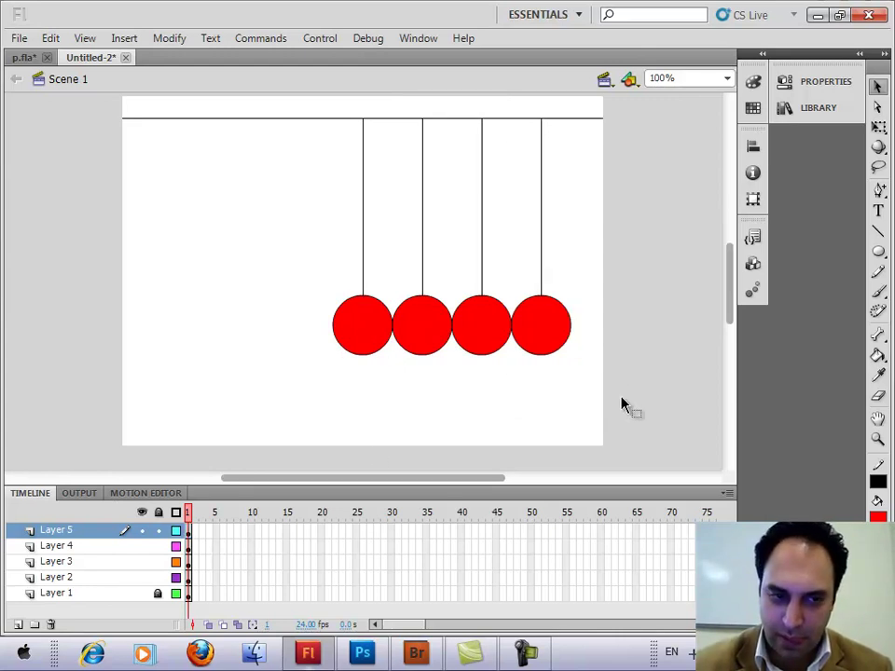
# Select the pendulums on Layers 2 to 5 together and shift them left to roughly the middle of the stage.
pyautogui.keyDown('shift'); pyautogui.click(91, 547); pyautogui.keyUp('shift')
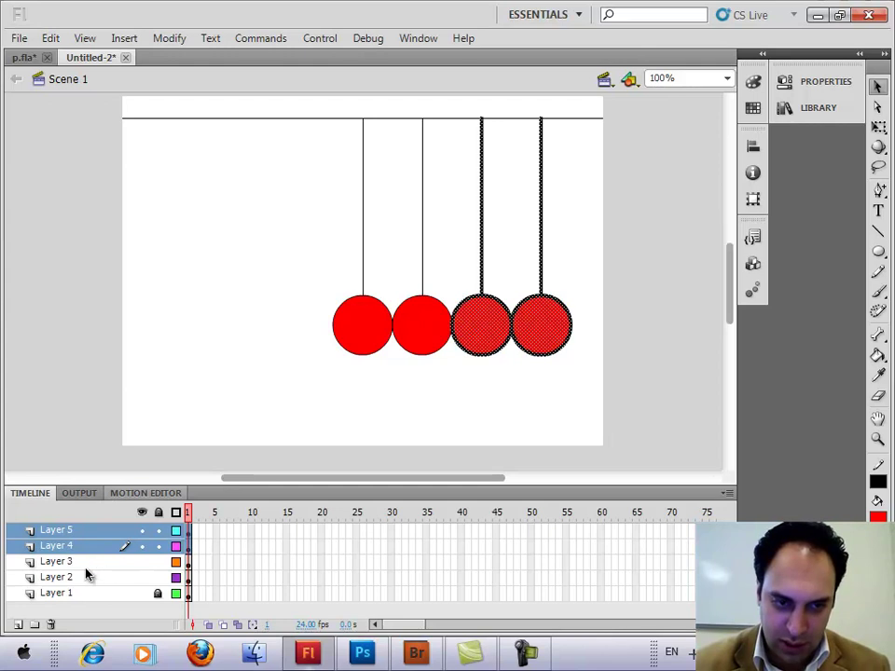
pyautogui.keyDown('shift'); pyautogui.click(85, 564); pyautogui.keyUp('shift')
pyautogui.keyDown('shift'); pyautogui.click(84, 578); pyautogui.keyUp('shift')
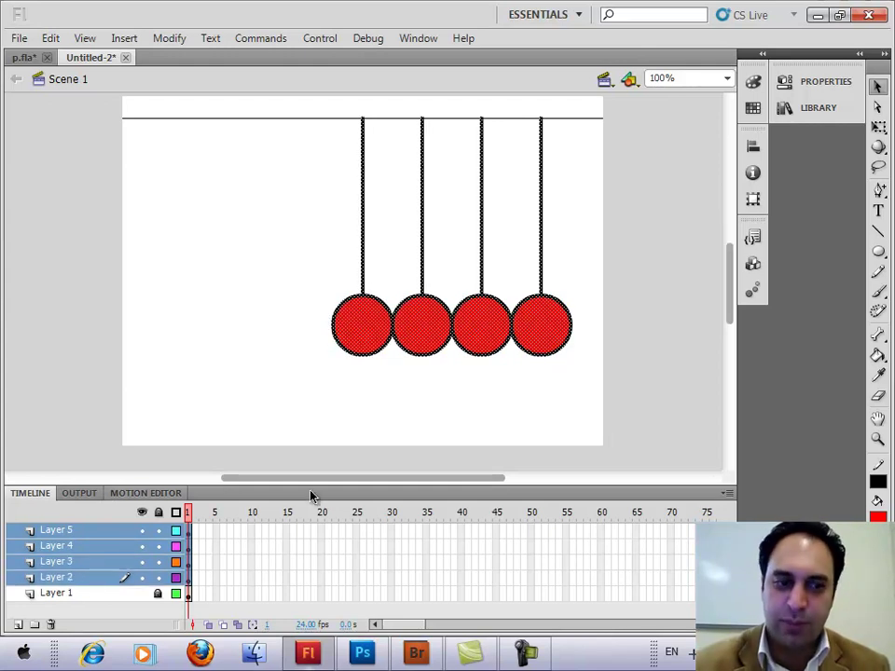
pyautogui.press('Left')
pyautogui.press('Left')
pyautogui.press('Left')
pyautogui.press('Left')
pyautogui.press('Left')
pyautogui.press('Left')
pyautogui.press('Left')
pyautogui.press('Left')
pyautogui.press('Left')
pyautogui.press('Left')
pyautogui.press('Left')
pyautogui.press('Left')
pyautogui.press('Left')
pyautogui.press('Left')
pyautogui.press('Left')
pyautogui.press('Left')
pyautogui.press('Left')
pyautogui.press('Left')
pyautogui.press('Left')
pyautogui.press('Left')
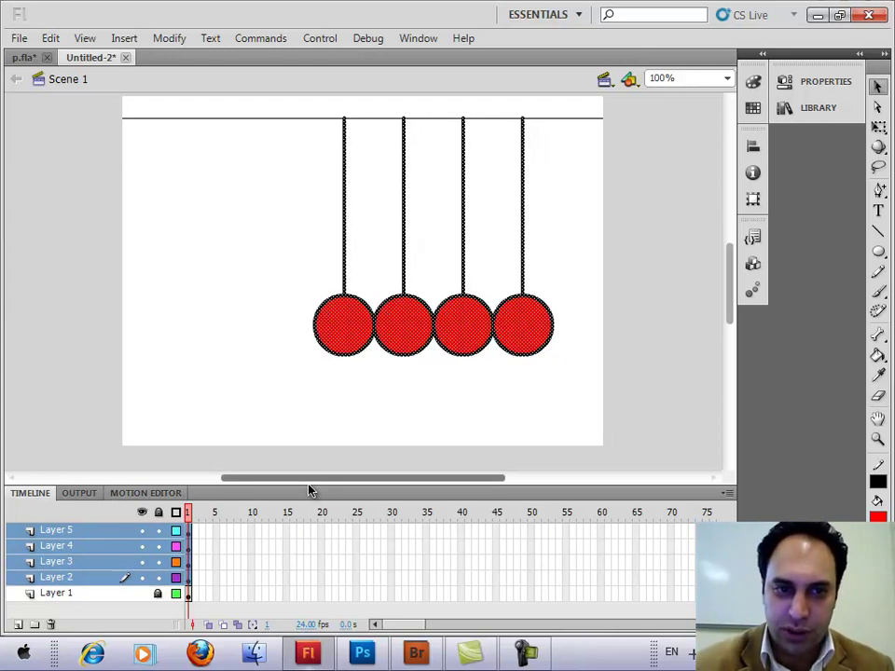
pyautogui.press('Left')
pyautogui.press('Left')
pyautogui.press('Left')
pyautogui.press('Left')
pyautogui.press('Left')
pyautogui.press('Left')
pyautogui.press('Left')
pyautogui.press('Left')
pyautogui.press('Left')
pyautogui.press('Left')
pyautogui.press('Left')
pyautogui.press('Left')
pyautogui.press('Left')
pyautogui.press('Left')
pyautogui.press('Left')
pyautogui.press('Left')
pyautogui.press('Left')
pyautogui.press('Left')
pyautogui.press('Left')
pyautogui.press('Left')
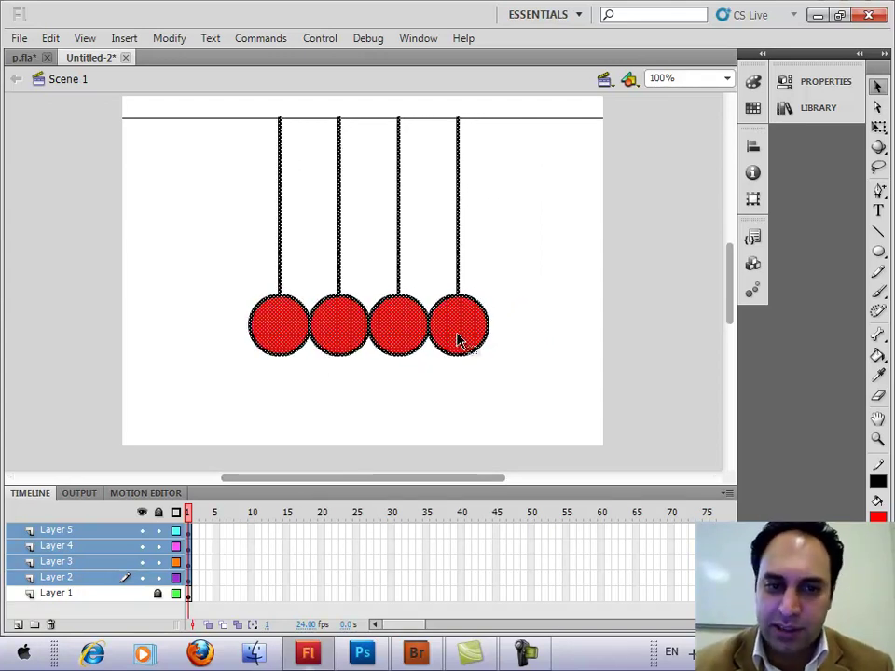
pyautogui.click(133, 338)
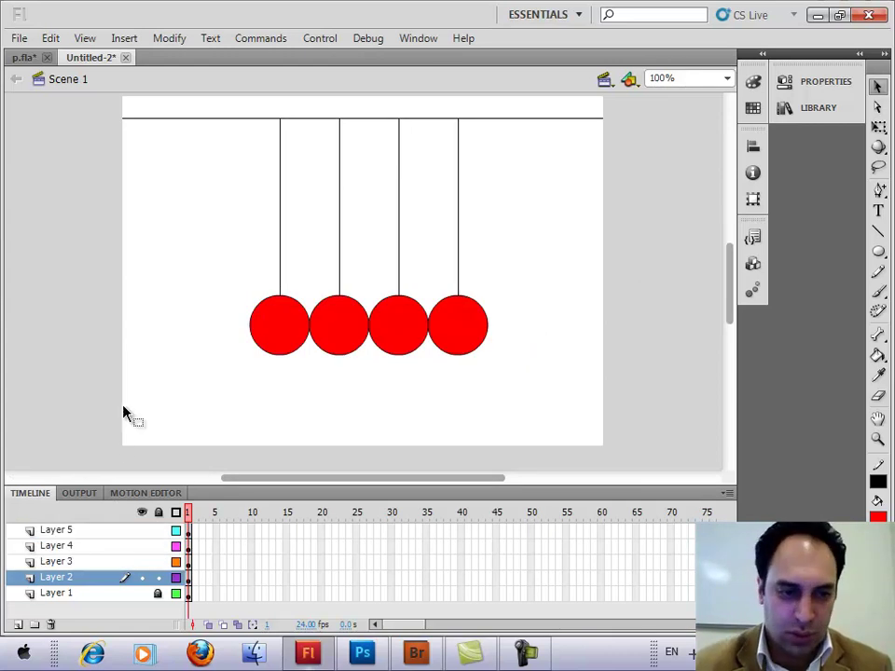
# Extend Layer 5, which holds the rightmost pendulum, to frame 60.
pyautogui.click(82, 584)
pyautogui.click(85, 531)
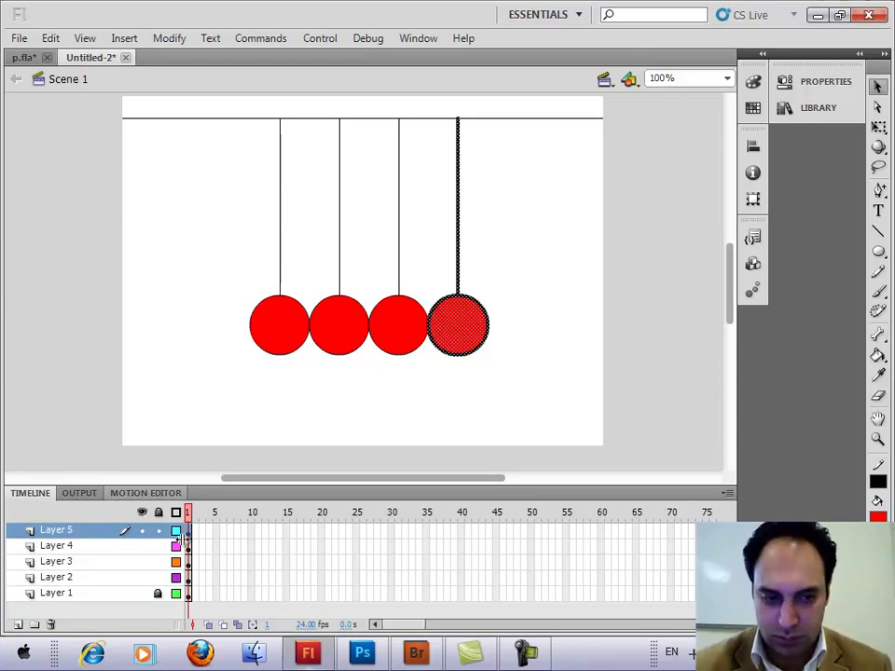
pyautogui.press('F5')
pyautogui.press('F5')
pyautogui.press('F5')
pyautogui.press('F5')
pyautogui.press('F5')
pyautogui.press('F5')
pyautogui.press('F5')
pyautogui.press('F5')
pyautogui.press('F5')
pyautogui.press('F5')
pyautogui.press('F5')
pyautogui.press('F5')
pyautogui.press('F5')
pyautogui.press('F5')
pyautogui.press('F5')
pyautogui.press('F5')
pyautogui.press('F5')
pyautogui.press('F5')
pyautogui.press('F5')
pyautogui.press('F5')
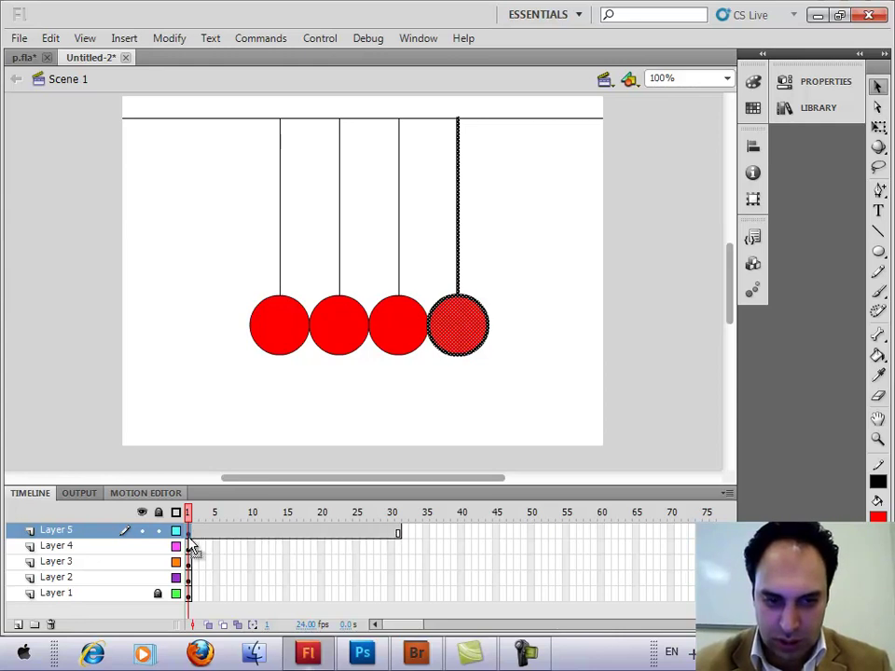
pyautogui.press('F5')
pyautogui.press('F5')
pyautogui.press('F5')
pyautogui.press('F5')
pyautogui.press('F5')
pyautogui.press('F5')
pyautogui.press('F5')
pyautogui.press('F5')
pyautogui.press('F5')
pyautogui.press('F5')
pyautogui.press('F5')
pyautogui.press('F5')
pyautogui.press('F5')
pyautogui.press('F5')
pyautogui.press('F5')
pyautogui.press('F5')
pyautogui.press('F5')
pyautogui.press('F5')
pyautogui.press('F5')
pyautogui.press('F5')
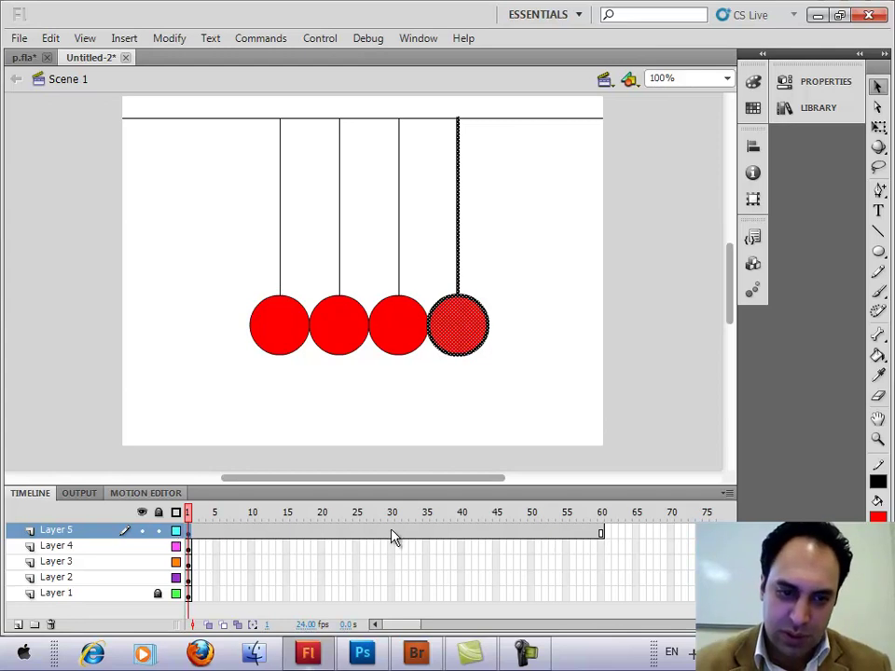
# Create a motion tween on Layer 5, converting the rightmost pendulum to a symbol.
pyautogui.rightClick(189, 539)
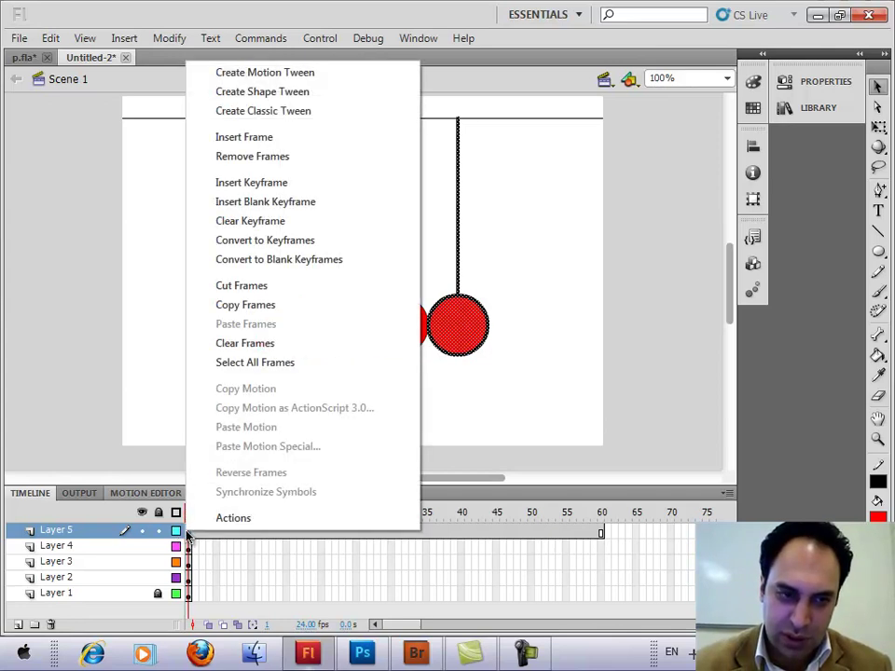
pyautogui.click(298, 80)
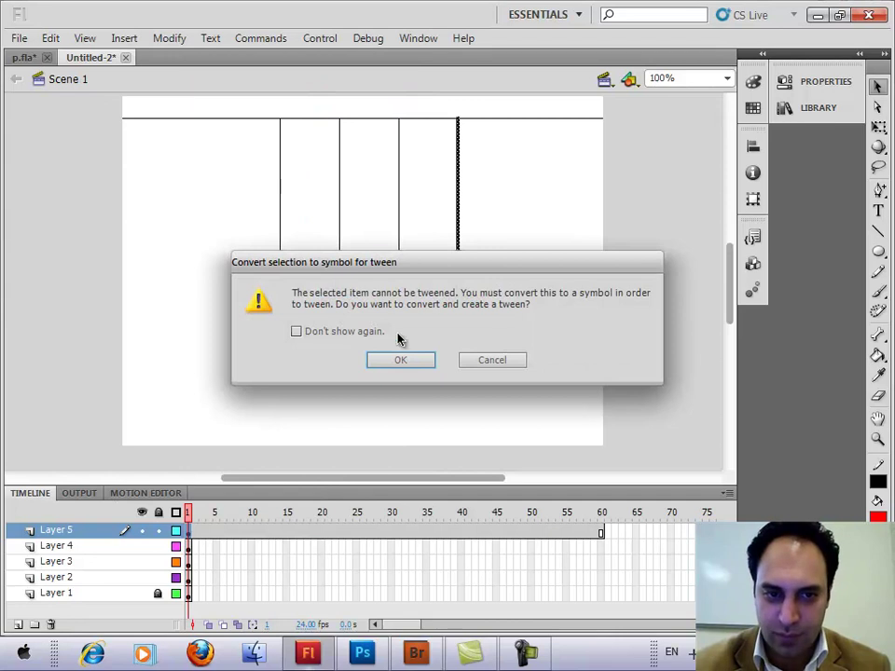
pyautogui.click(403, 361)
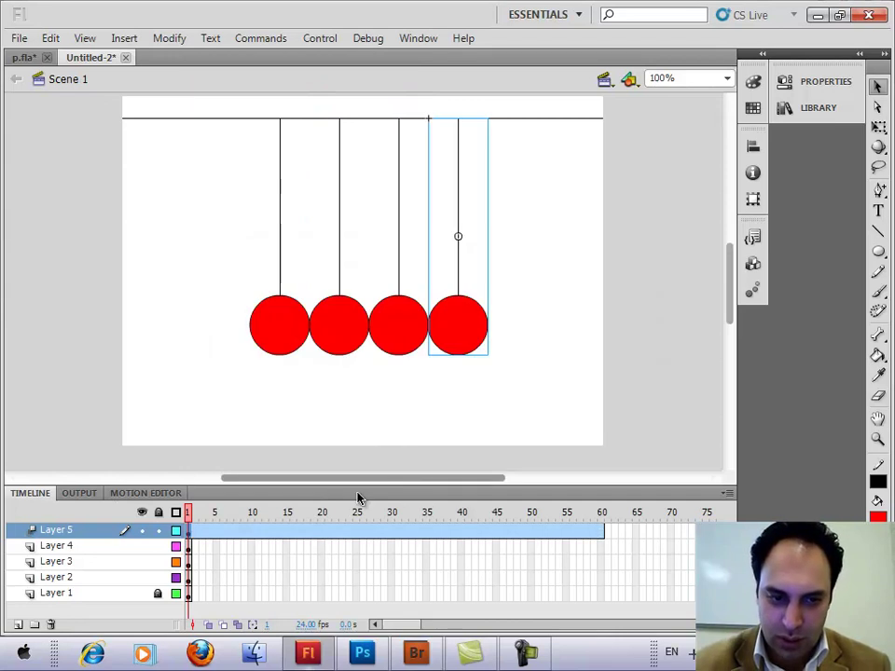
# Extend Layer 1 with the horizontal line to frame 60.
pyautogui.click(395, 527)
pyautogui.moveTo(398, 522); pyautogui.dragTo(392, 519)
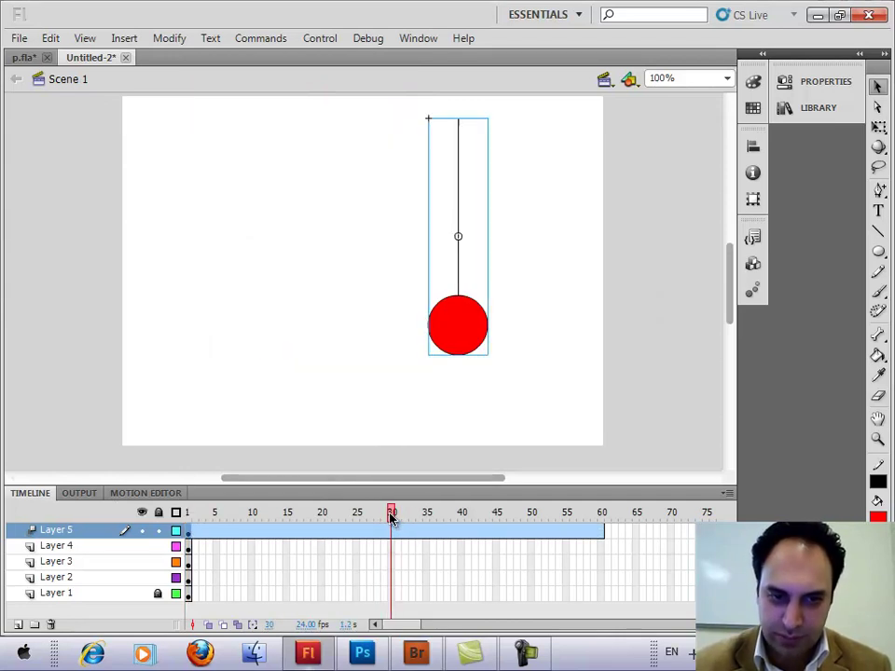
pyautogui.click(94, 594)
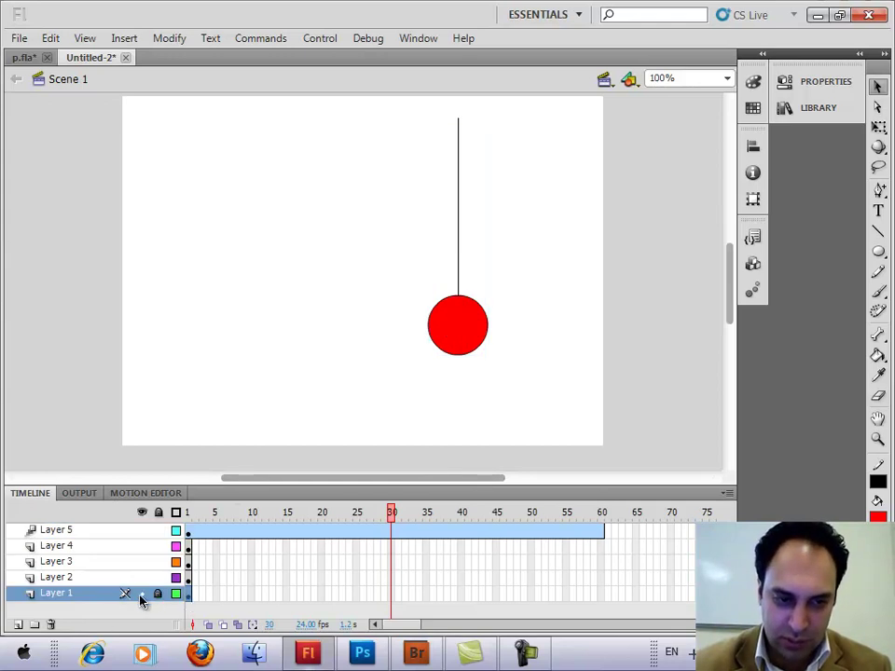
pyautogui.click(193, 598)
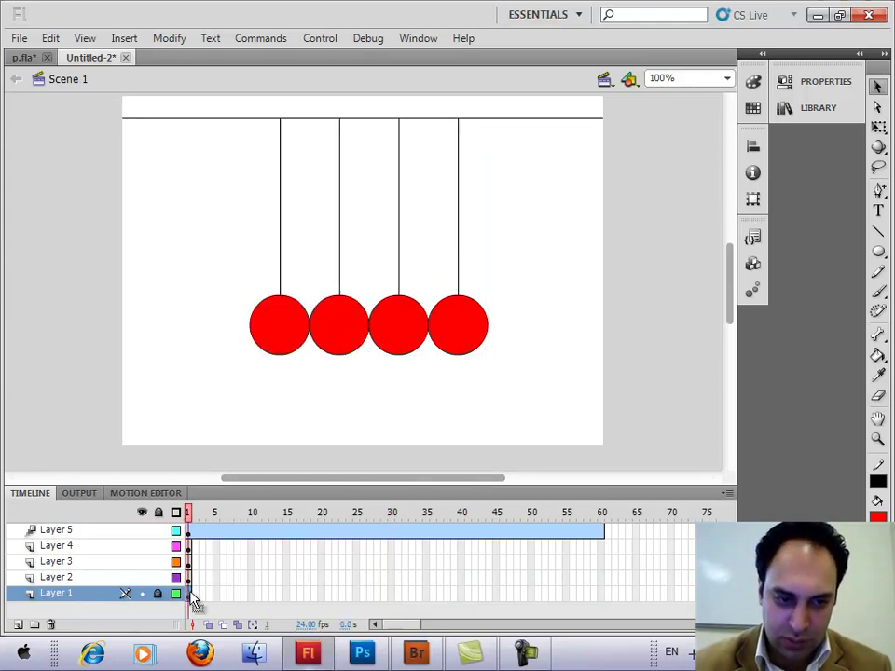
pyautogui.press('F5')
pyautogui.press('F5')
pyautogui.press('F5')
pyautogui.press('F5')
pyautogui.press('F5')
pyautogui.press('F5')
pyautogui.press('F5')
pyautogui.press('F5')
pyautogui.press('F5')
pyautogui.press('F5')
pyautogui.press('F5')
pyautogui.press('F5')
pyautogui.press('F5')
pyautogui.press('F5')
pyautogui.press('F5')
pyautogui.press('F5')
pyautogui.press('F5')
pyautogui.press('F5')
pyautogui.press('F5')
pyautogui.press('F5')
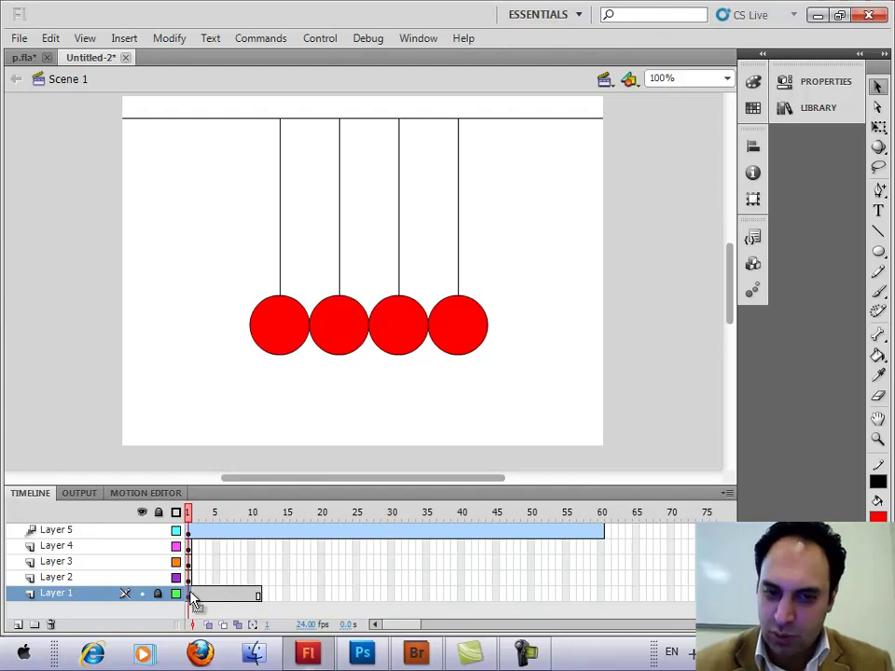
pyautogui.press('F5')
pyautogui.press('F5')
pyautogui.press('F5')
pyautogui.press('F5')
pyautogui.press('F5')
pyautogui.press('F5')
pyautogui.press('F5')
pyautogui.press('F5')
pyautogui.press('F5')
pyautogui.press('F5')
pyautogui.press('F5')
pyautogui.press('F5')
pyautogui.press('F5')
pyautogui.press('F5')
pyautogui.press('F5')
pyautogui.press('F5')
pyautogui.press('F5')
pyautogui.press('F5')
pyautogui.press('F5')
pyautogui.press('F5')
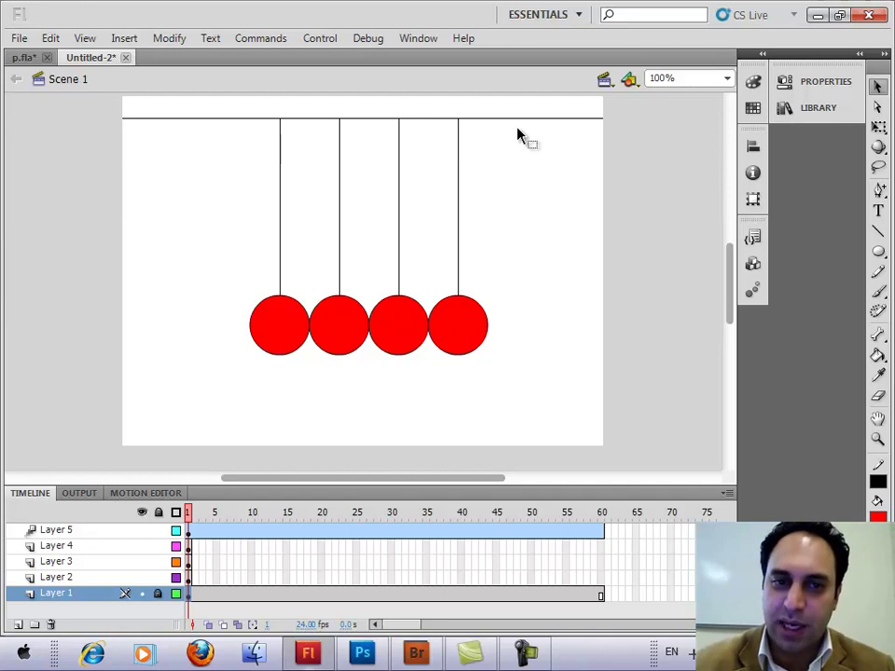
# With Free Transform at frame 30 of Layer 5, move the rightmost pendulum's transformation point to the top end of its string.
pyautogui.click(62, 531)
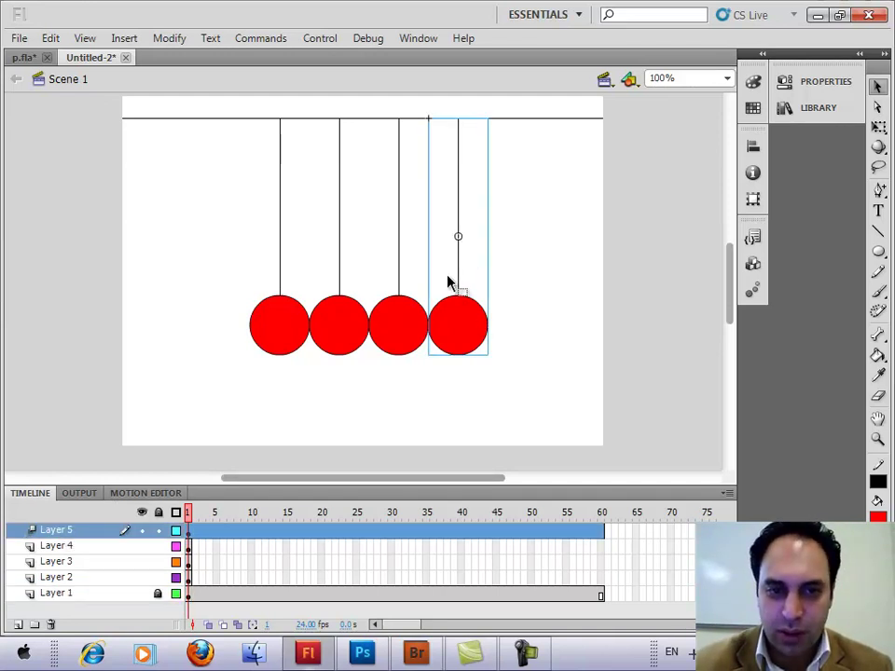
pyautogui.rightClick(454, 321)
pyautogui.click(51, 530)
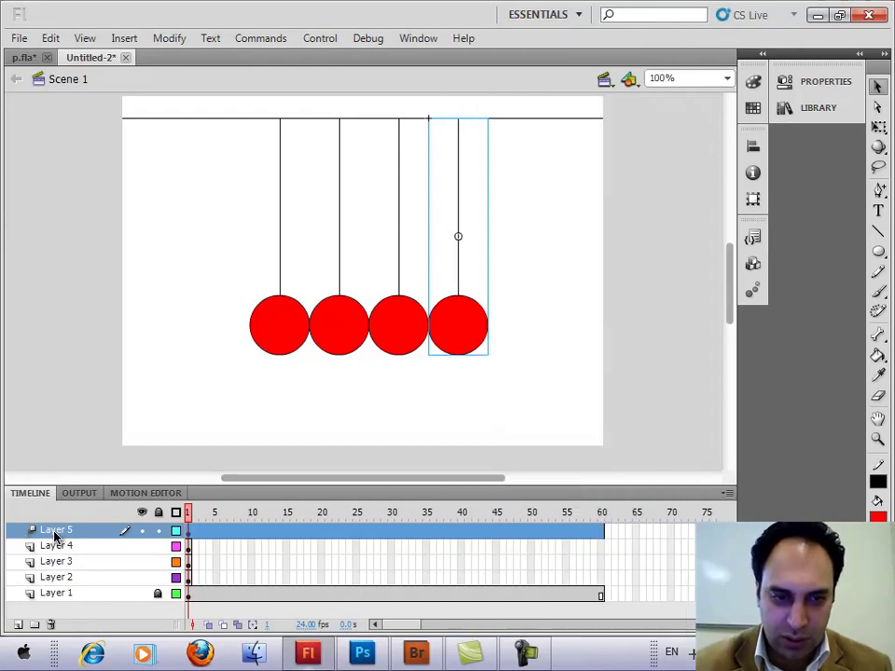
pyautogui.doubleClick(54, 531)
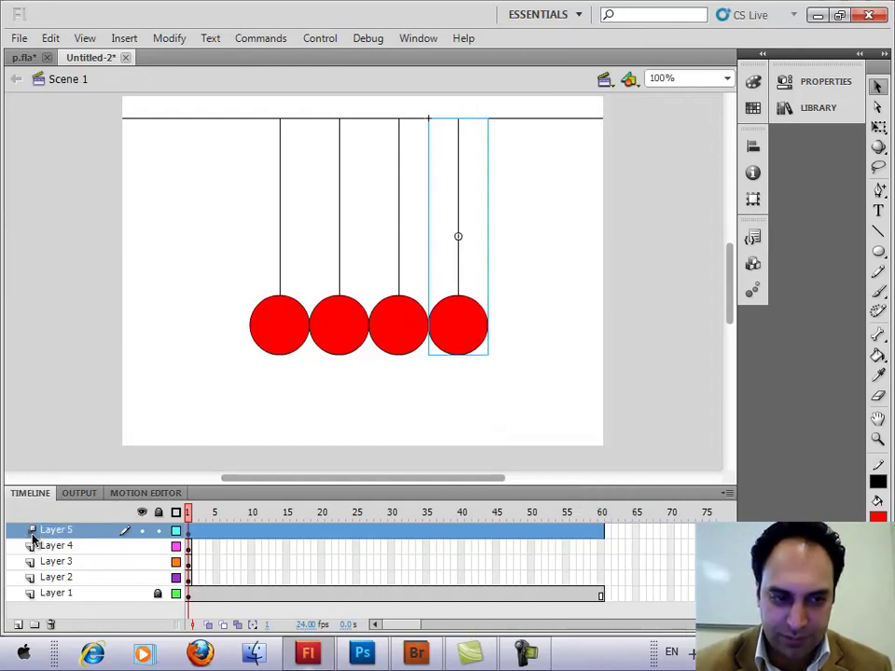
pyautogui.rightClick(93, 537)
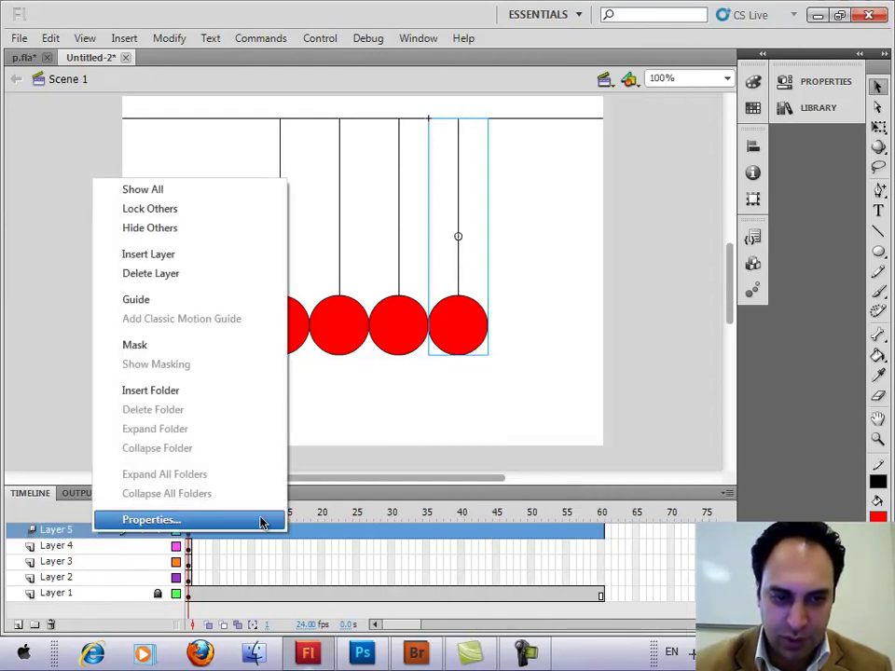
pyautogui.click(458, 321)
pyautogui.rightClick(453, 320)
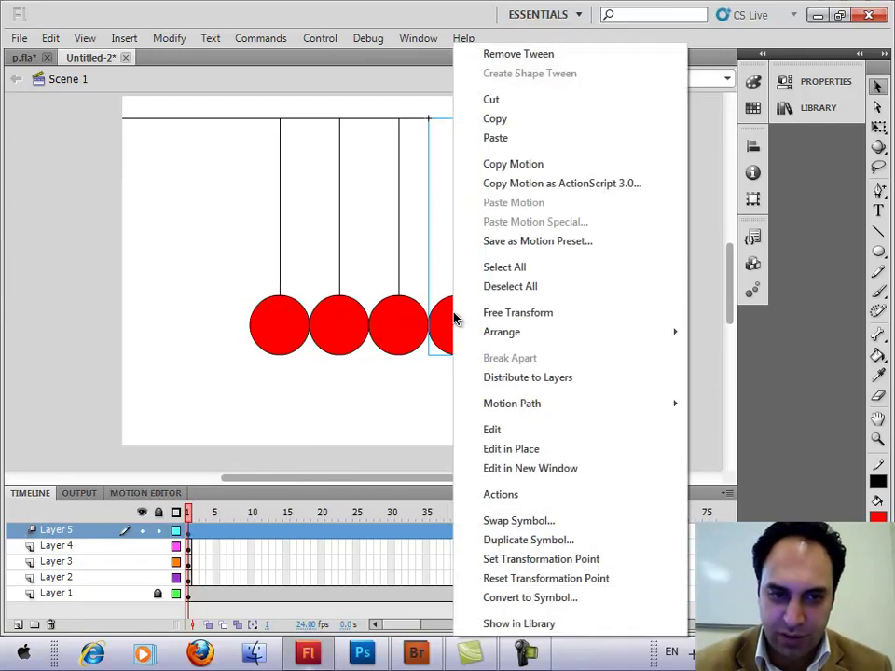
pyautogui.click(488, 314)
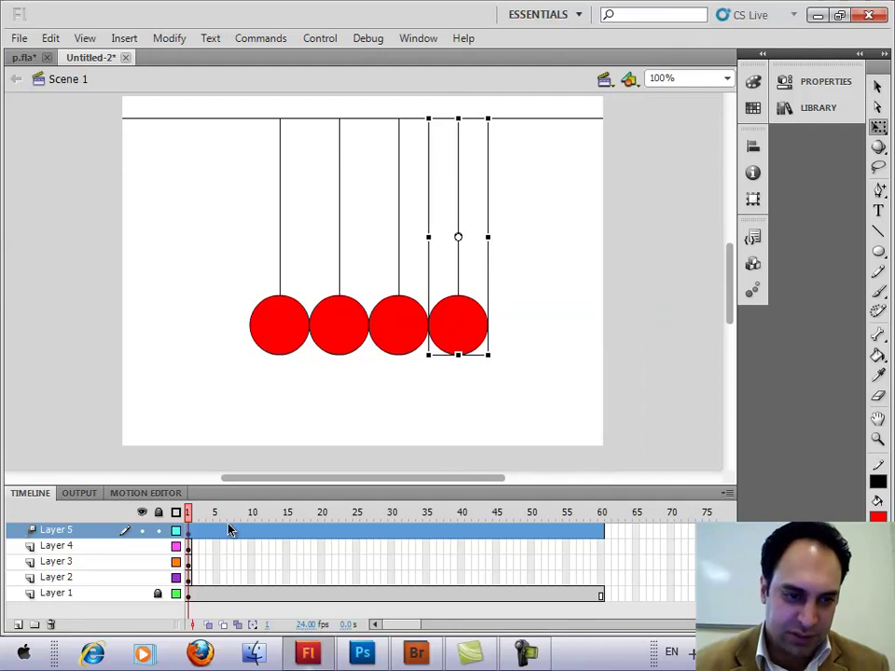
pyautogui.moveTo(190, 531); pyautogui.dragTo(392, 524)
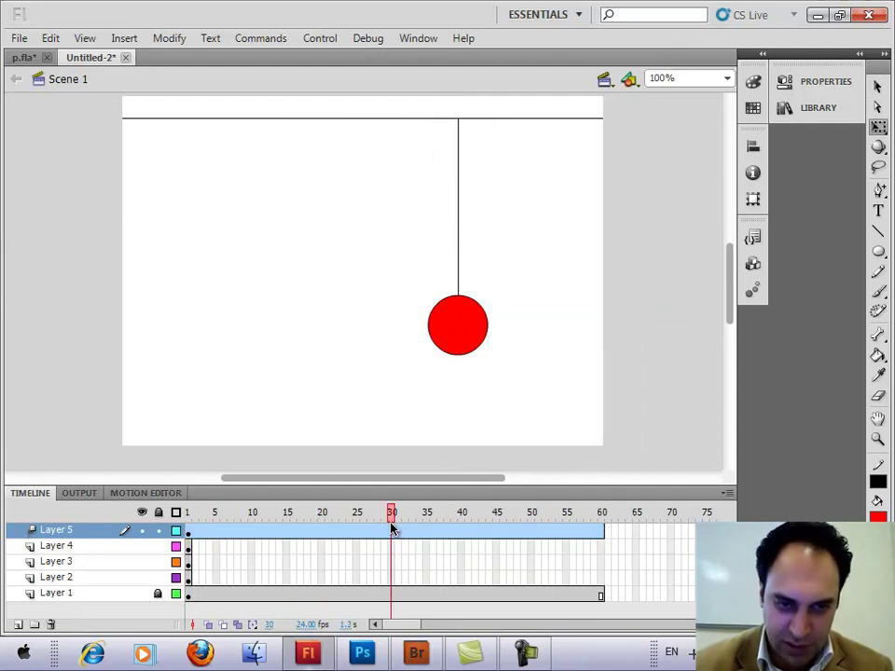
pyautogui.moveTo(459, 237); pyautogui.dragTo(459, 119)
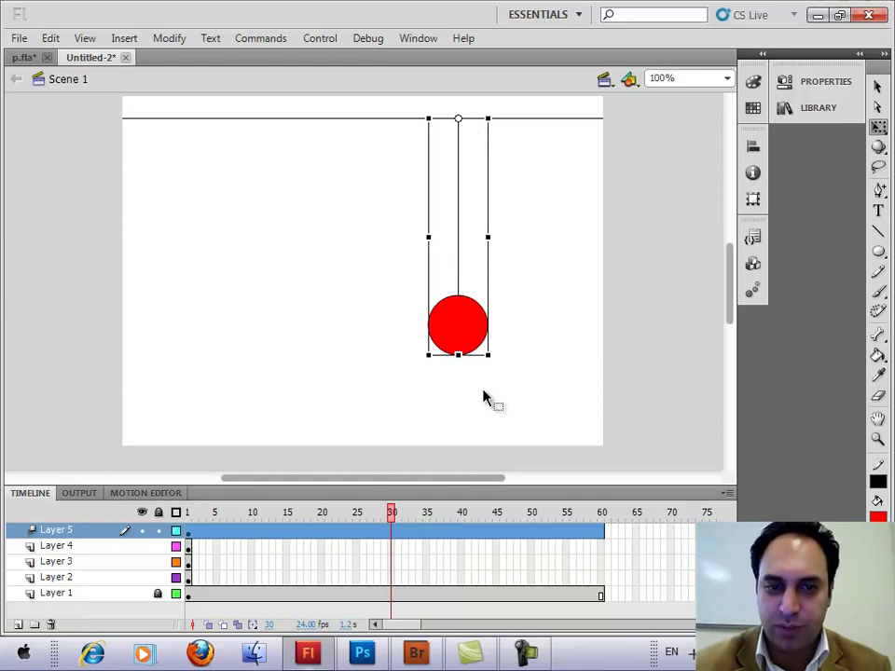
# Set the rightmost pendulum's rotation to -30 degrees at frame 30 so it swings outward.
pyautogui.moveTo(501, 361); pyautogui.dragTo(625, 315)
pyautogui.hotkey('ctrl', 'z')
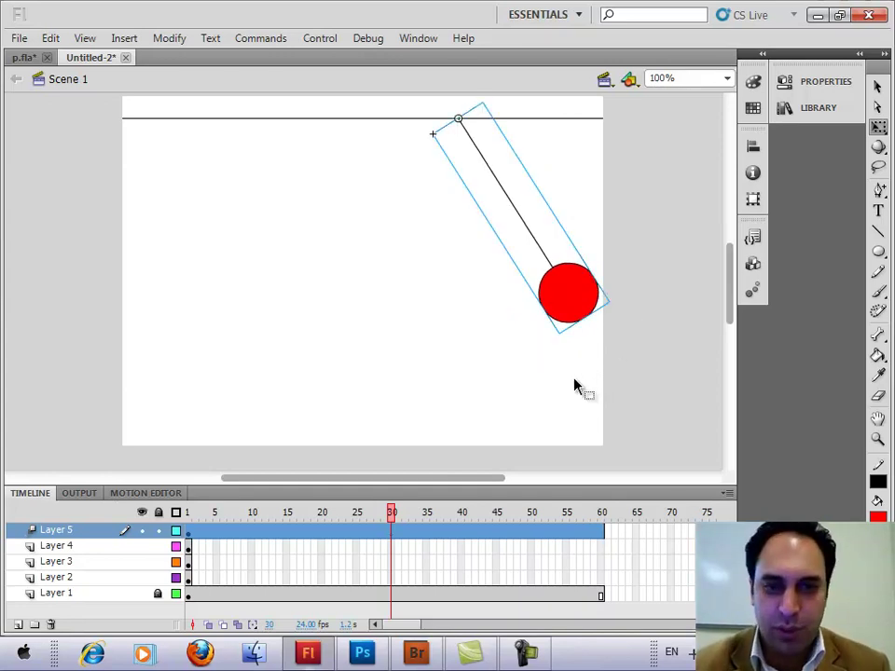
pyautogui.click(760, 201)
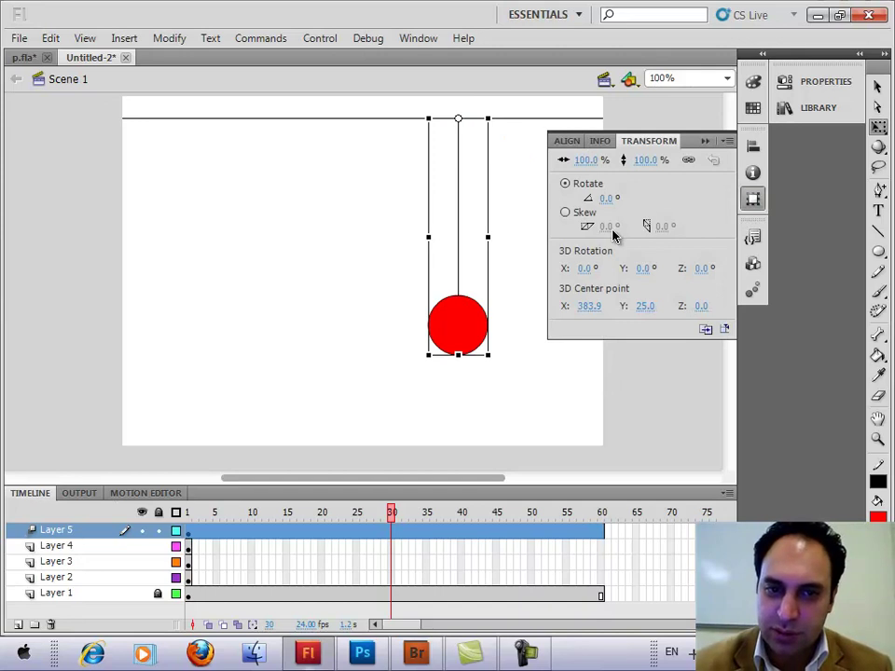
pyautogui.click(606, 197)
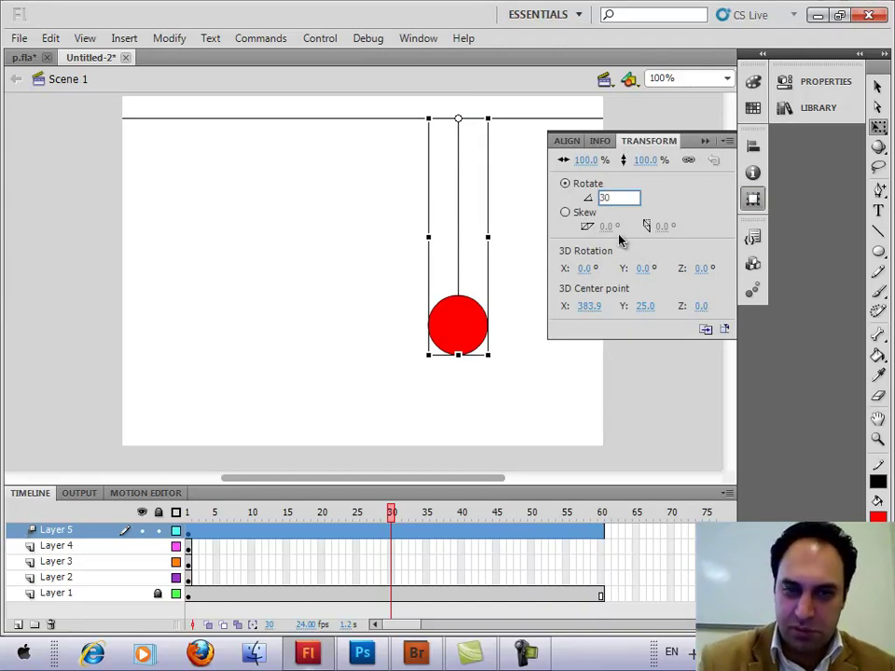
pyautogui.press('Return')
pyautogui.click(608, 197)
pyautogui.write('0')
pyautogui.press('Return')
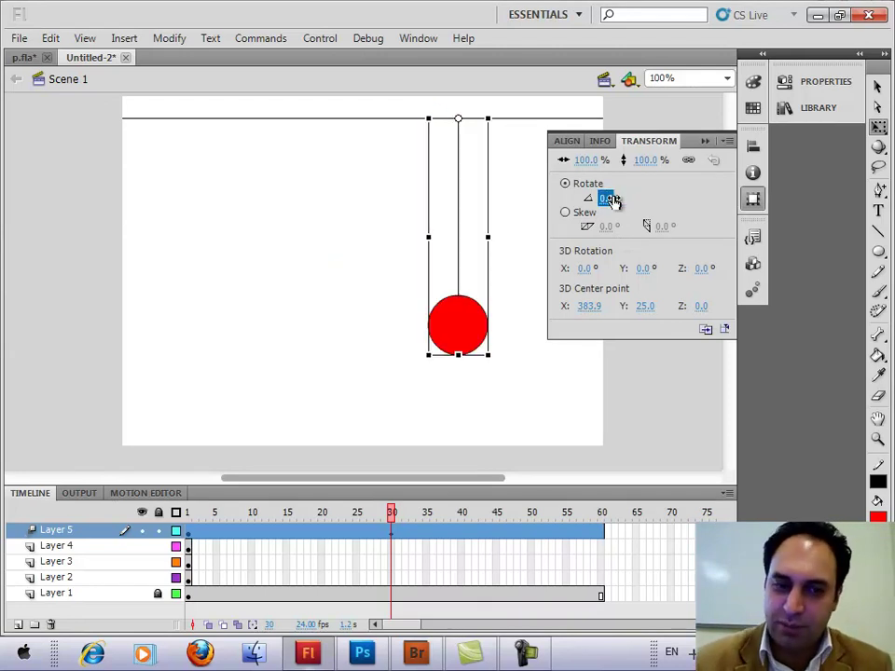
pyautogui.click(610, 199)
pyautogui.write('-30')
pyautogui.press('Return')
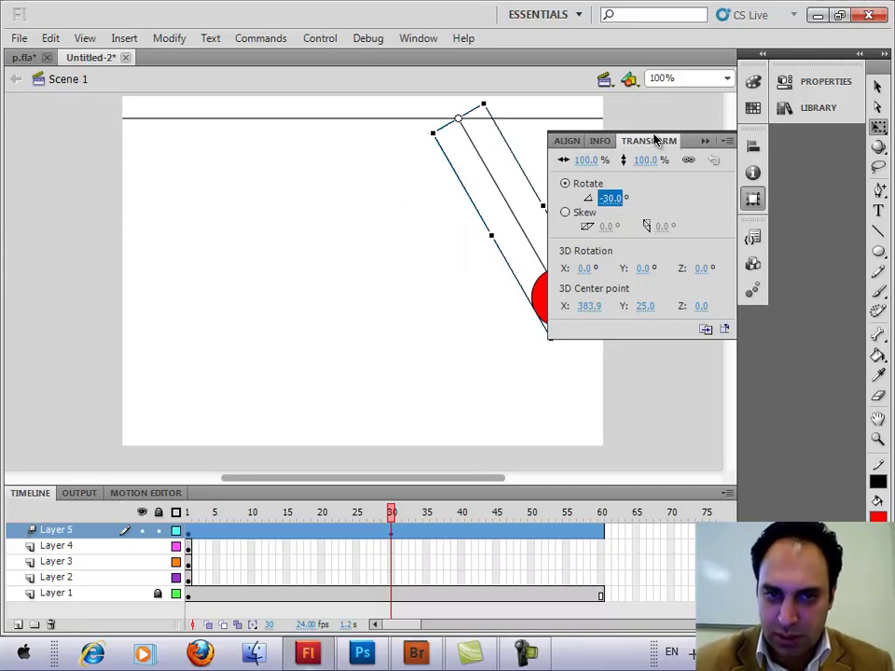
pyautogui.click(706, 142)
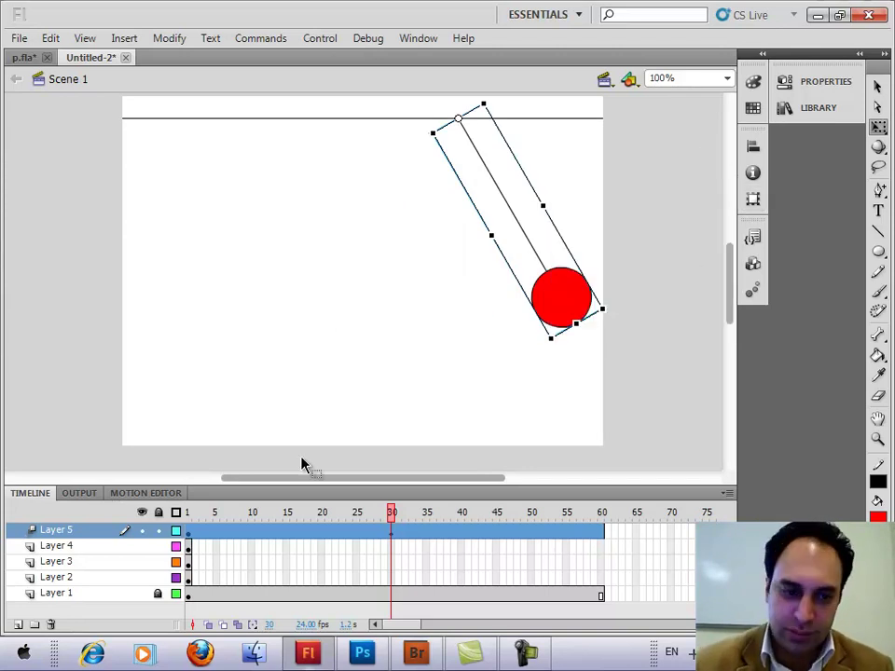
# Set the rightmost pendulum's rotation to 0 degrees at frame 60 of Layer 5.
pyautogui.click(190, 514)
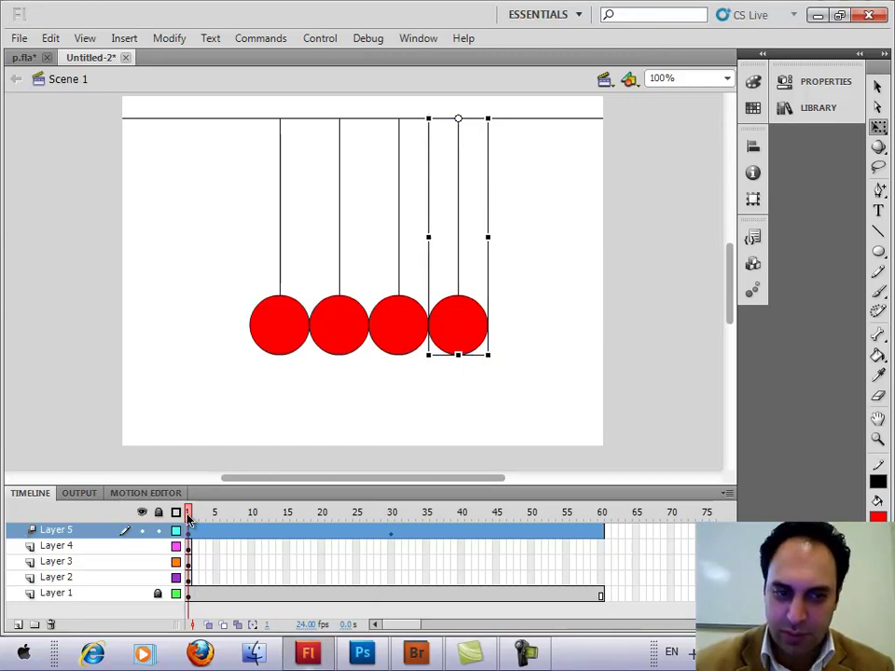
pyautogui.click(217, 514)
pyautogui.moveTo(221, 518); pyautogui.dragTo(395, 520)
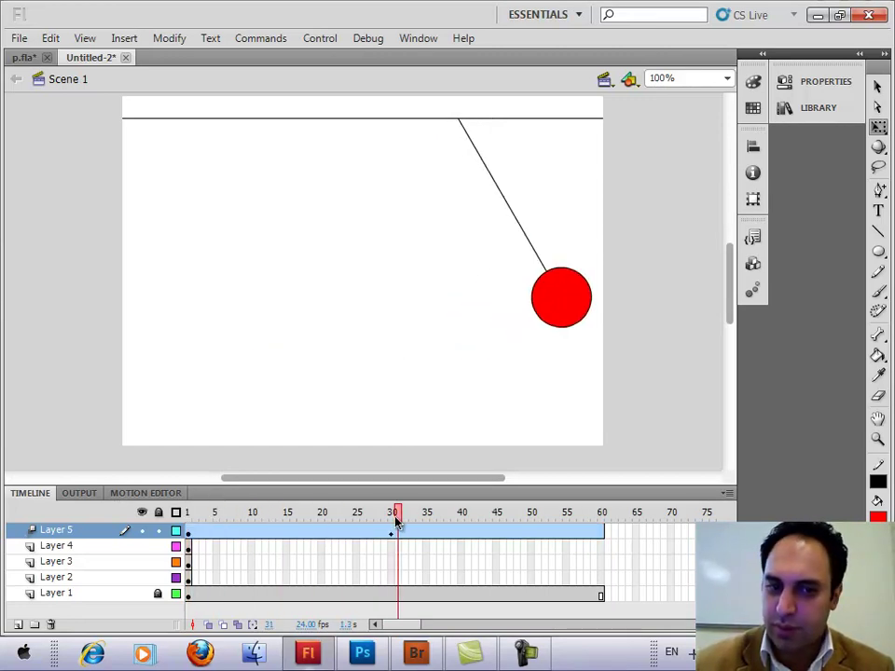
pyautogui.moveTo(394, 523); pyautogui.dragTo(607, 529)
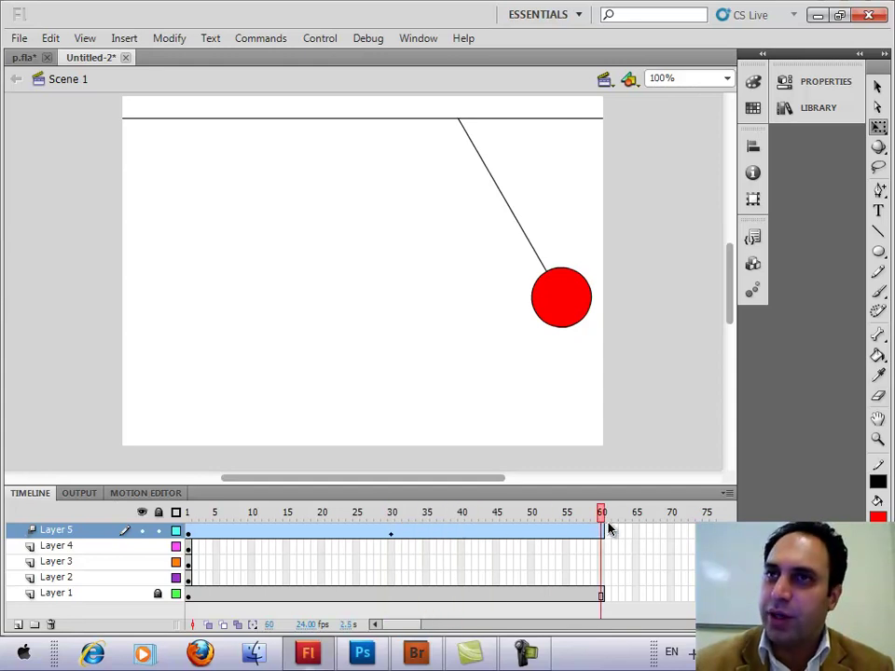
pyautogui.click(608, 529)
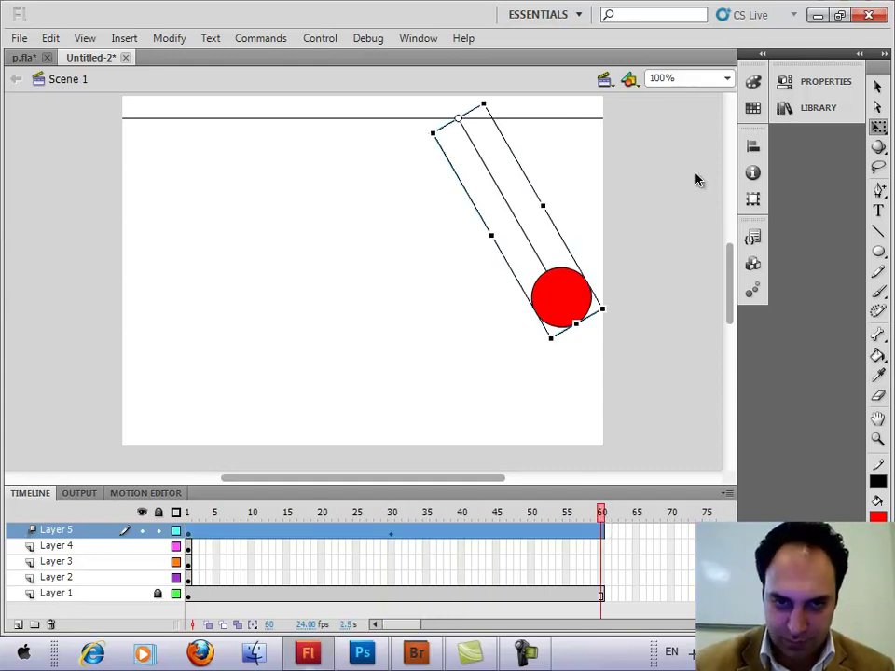
pyautogui.click(753, 199)
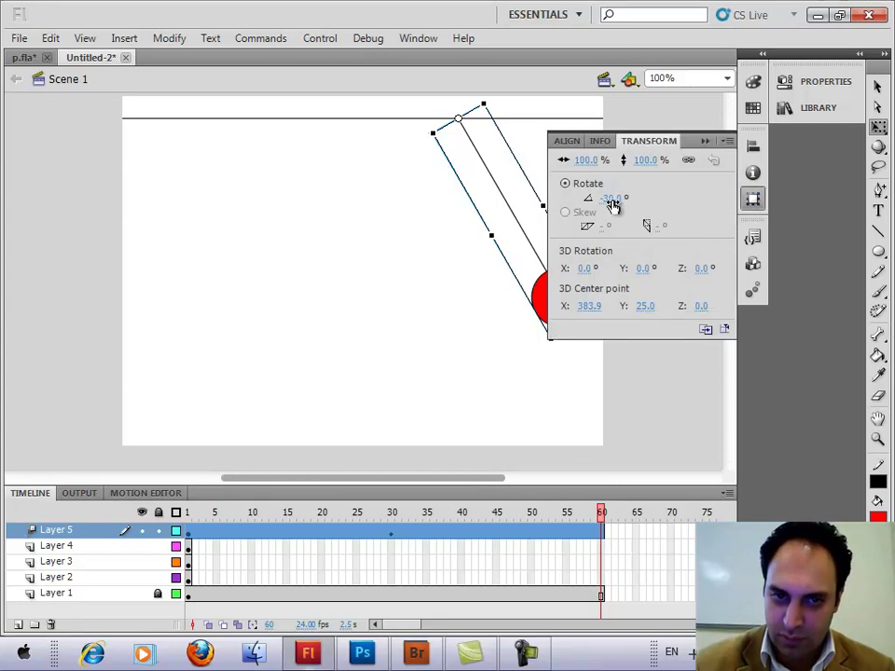
pyautogui.click(610, 199)
pyautogui.write('0')
pyautogui.press('Return')
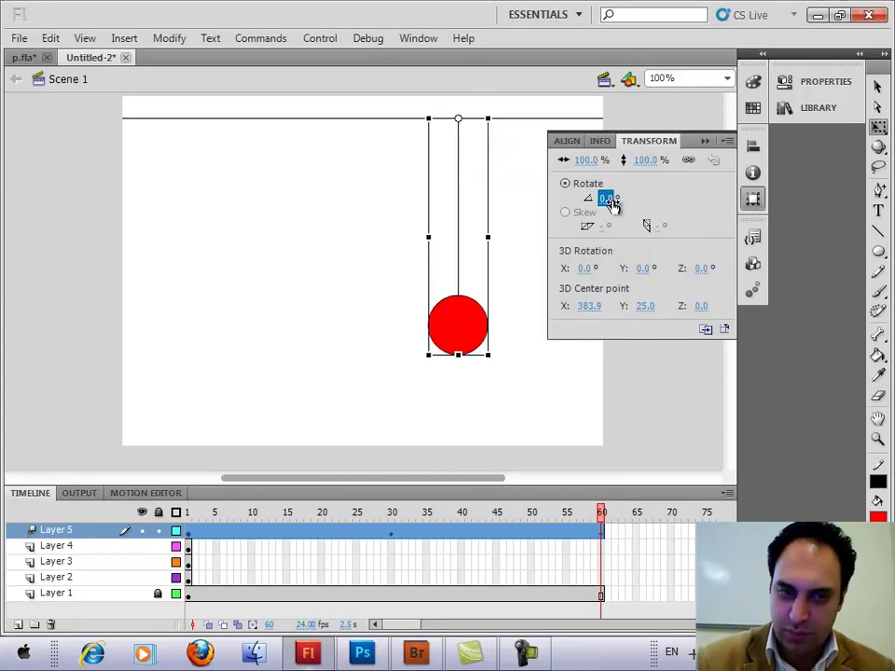
pyautogui.click(704, 142)
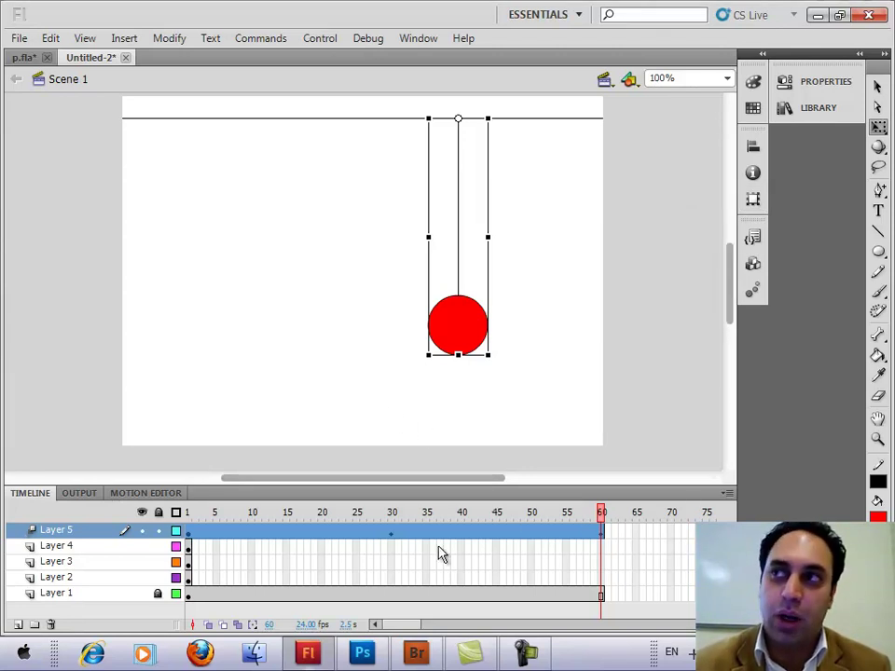
# Extend the tween span on Layer 5 to frame 120.
pyautogui.moveTo(413, 627); pyautogui.dragTo(429, 625)
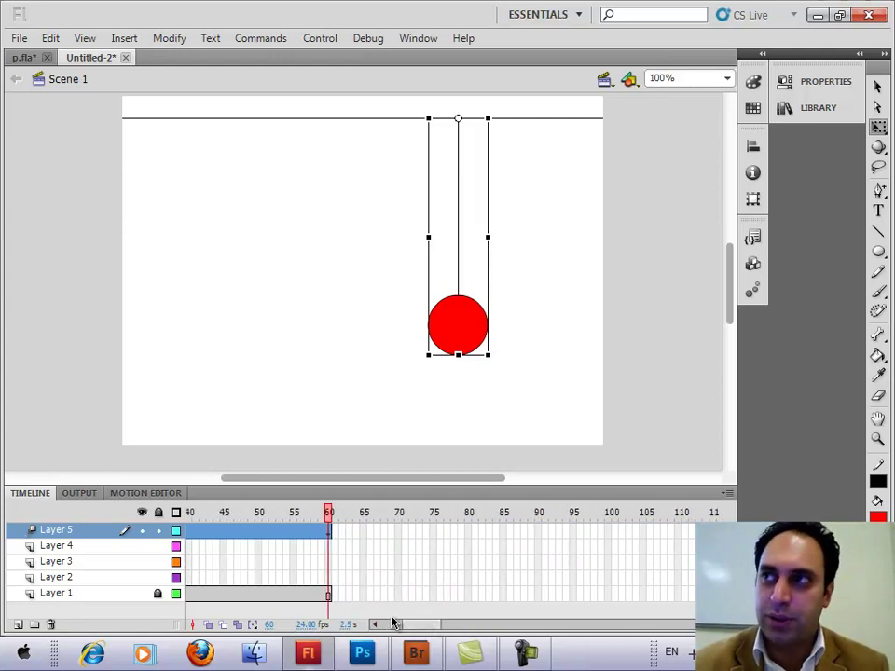
pyautogui.click(328, 534)
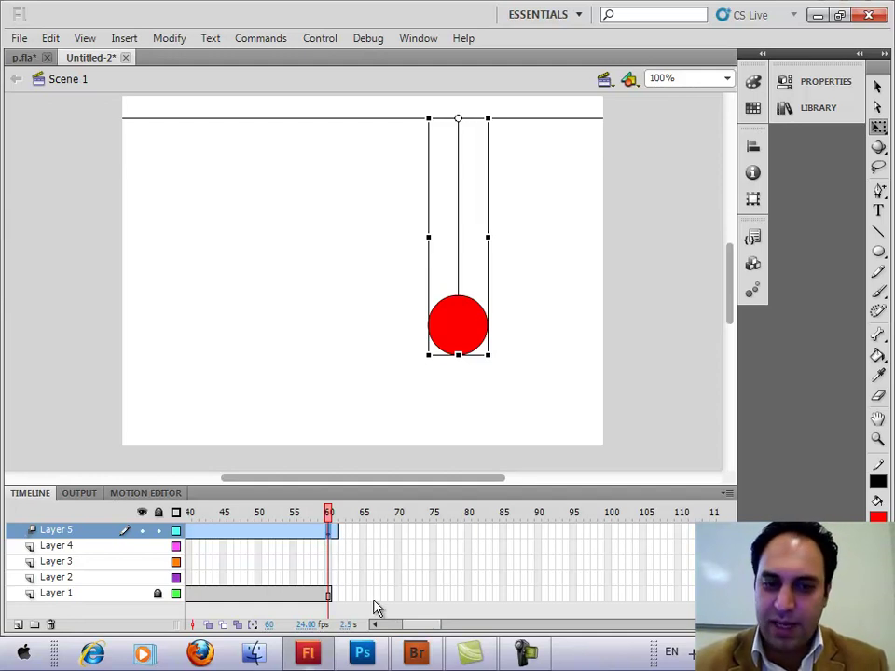
pyautogui.moveTo(415, 632)
pyautogui.mouseDown()
pyautogui.moveTo(436, 631)
pyautogui.moveTo(428, 631)
pyautogui.mouseUp()
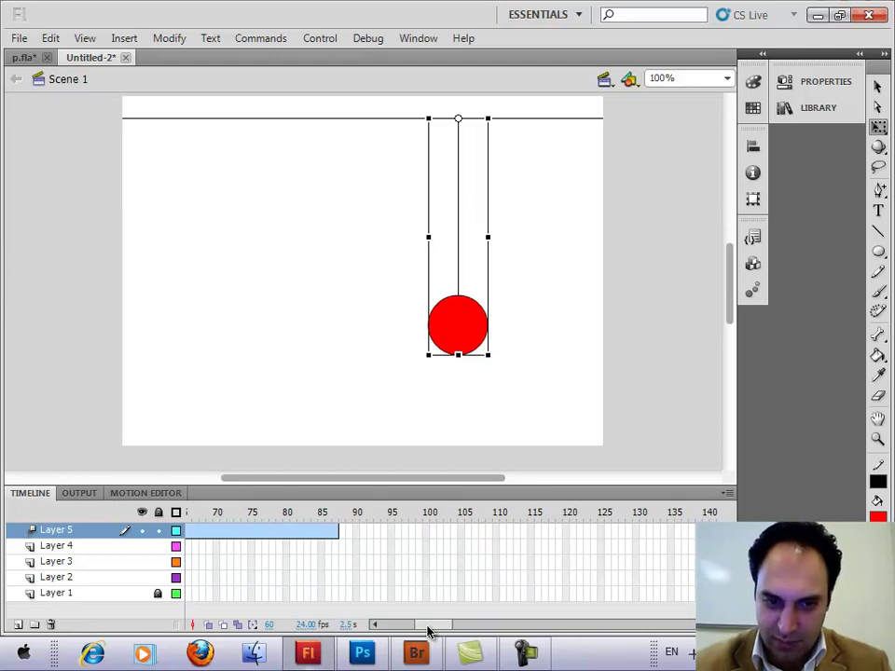
pyautogui.press('F5')
pyautogui.press('F5')
pyautogui.press('F5')
pyautogui.press('F5')
pyautogui.press('F5')
pyautogui.press('F5')
pyautogui.press('F5')
pyautogui.press('F5')
pyautogui.press('F5')
pyautogui.press('F5')
pyautogui.press('F5')
pyautogui.press('F5')
pyautogui.press('F5')
pyautogui.press('F5')
pyautogui.press('F5')
pyautogui.press('F5')
pyautogui.press('F5')
pyautogui.press('F5')
pyautogui.press('F5')
pyautogui.press('F5')
pyautogui.press('F5')
pyautogui.press('F5')
pyautogui.press('F5')
pyautogui.press('F5')
# Extend Layer 1, which holds the horizontal line, to frame 120.
pyautogui.moveTo(422, 626)
pyautogui.mouseDown()
pyautogui.moveTo(399, 626)
pyautogui.moveTo(415, 629)
pyautogui.mouseUp()
pyautogui.click(391, 600)
pyautogui.press('F5')
pyautogui.press('F5')
pyautogui.press('F5')
pyautogui.press('F5')
pyautogui.press('F5')
pyautogui.press('F5')
pyautogui.press('F5')
pyautogui.press('F5')
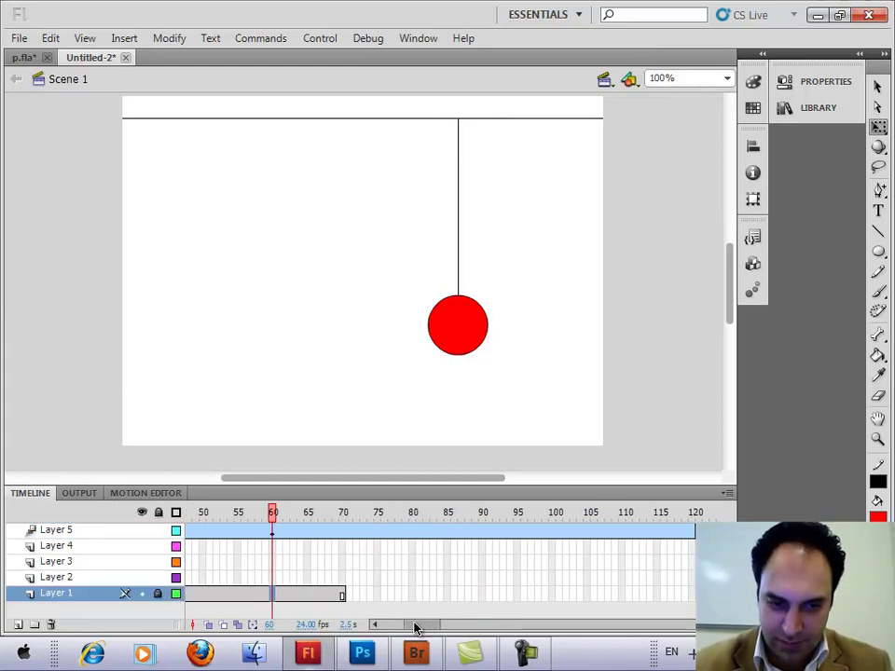
pyautogui.press('F5')
pyautogui.press('F5')
pyautogui.press('F5')
pyautogui.press('F5')
pyautogui.press('F5')
pyautogui.press('F5')
pyautogui.press('F5')
pyautogui.press('F5')
pyautogui.press('F5')
pyautogui.press('F5')
pyautogui.press('F5')
pyautogui.press('F5')
pyautogui.press('F5')
pyautogui.press('F5')
pyautogui.press('F5')
pyautogui.press('F5')
pyautogui.press('F5')
pyautogui.press('F5')
pyautogui.press('F5')
pyautogui.press('F5')
pyautogui.press('F5')
pyautogui.press('F5')
pyautogui.press('F5')
pyautogui.press('F5')
pyautogui.press('F5')
pyautogui.press('F5')
pyautogui.press('F5')
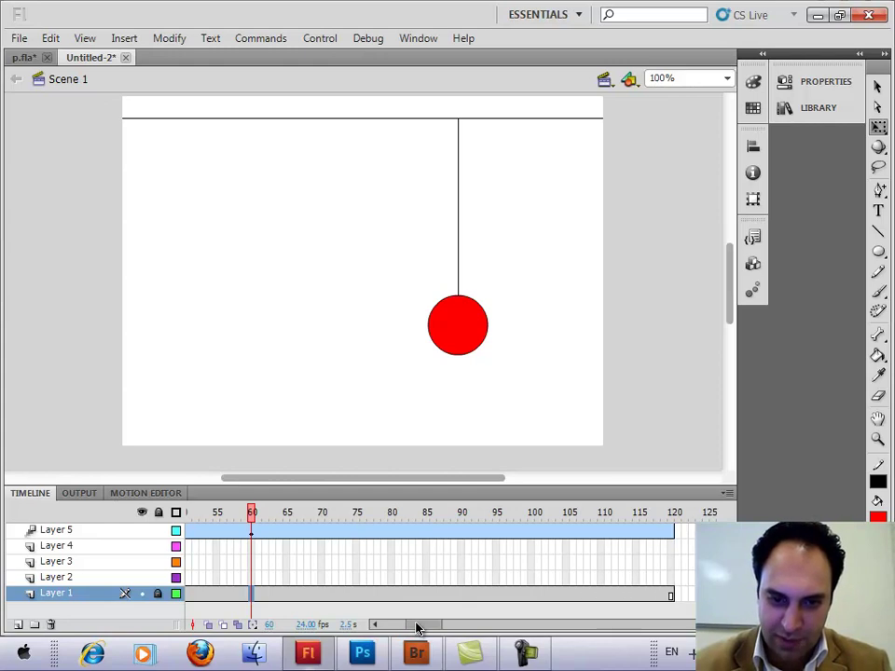
# Extend Layer 2, which holds the leftmost pendulum, from its first frame to frame 120.
pyautogui.moveTo(415, 629); pyautogui.dragTo(386, 621)
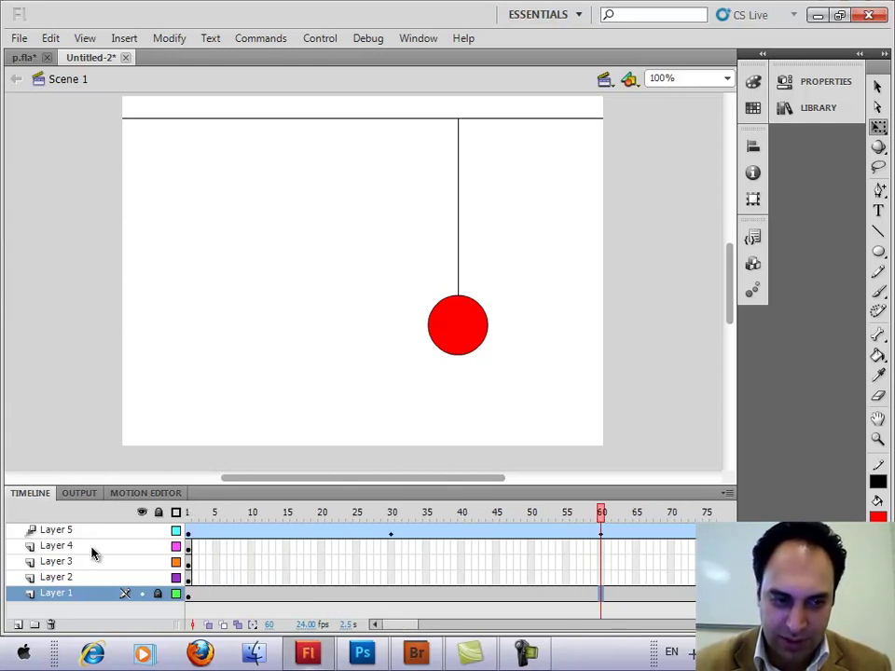
pyautogui.click(187, 522)
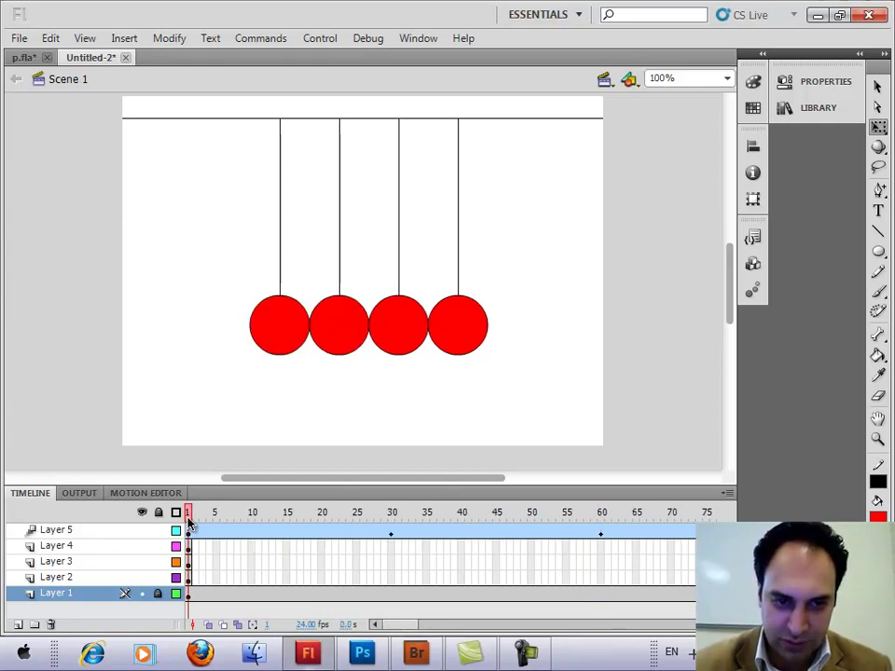
pyautogui.click(429, 339)
pyautogui.click(288, 344)
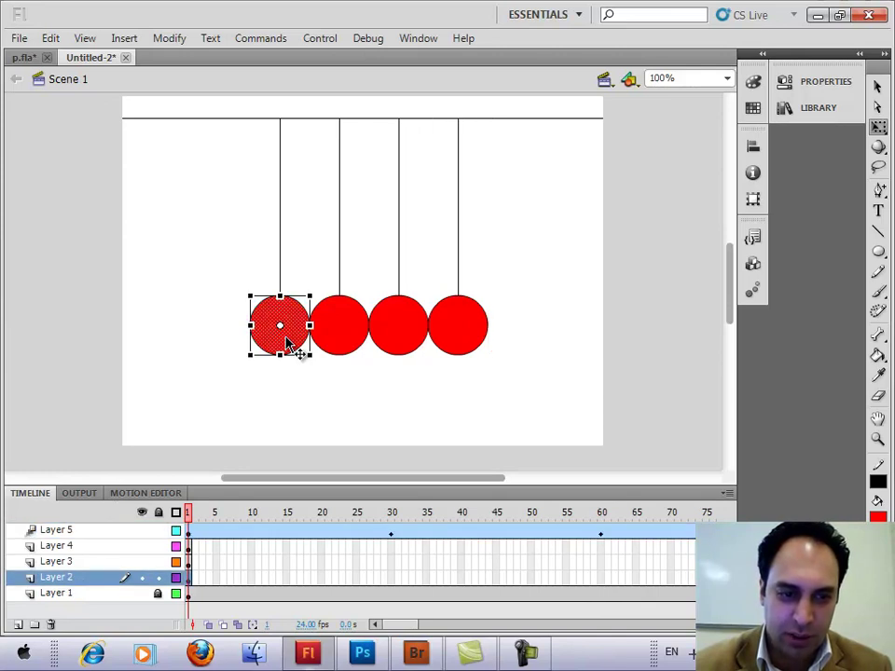
pyautogui.click(107, 580)
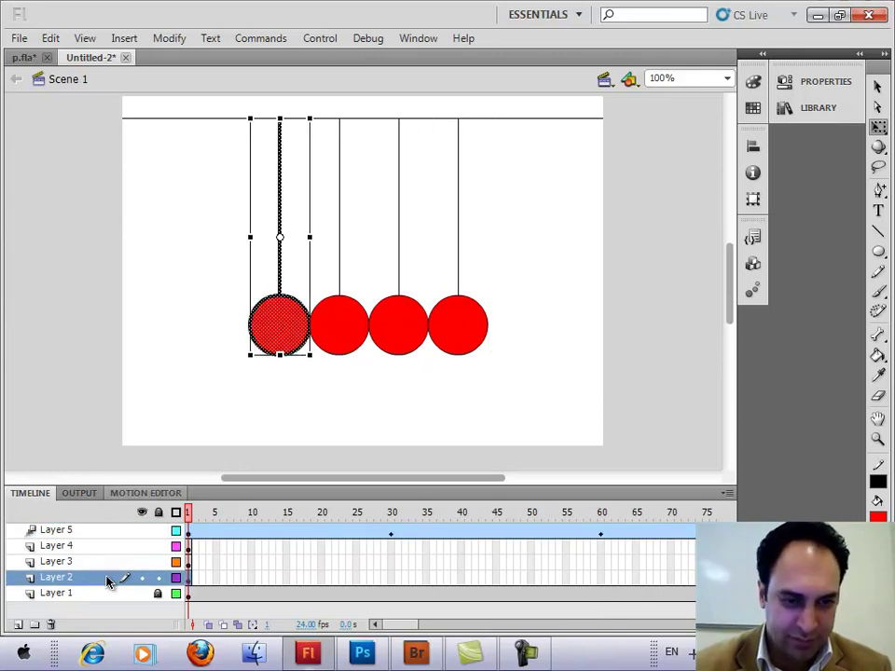
pyautogui.press('F5')
pyautogui.press('F5')
pyautogui.press('F5')
pyautogui.press('F5')
pyautogui.press('F5')
pyautogui.press('F5')
pyautogui.press('F5')
pyautogui.press('F5')
pyautogui.press('F5')
pyautogui.press('F5')
pyautogui.press('F5')
pyautogui.press('F5')
pyautogui.press('F5')
pyautogui.press('F5')
pyautogui.press('F5')
pyautogui.press('F5')
pyautogui.press('F5')
pyautogui.press('F5')
pyautogui.press('F5')
pyautogui.press('F5')
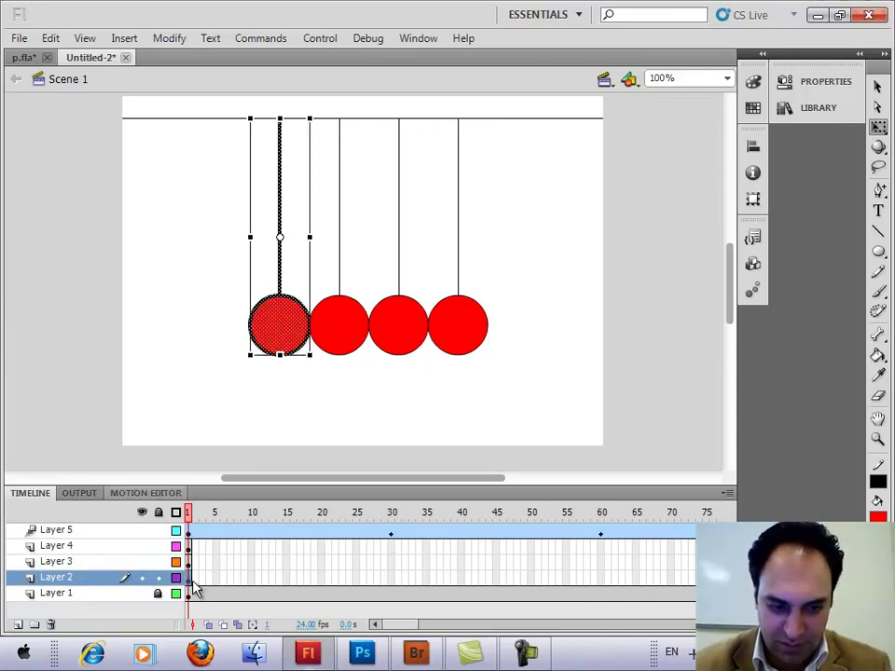
pyautogui.moveTo(397, 625); pyautogui.dragTo(421, 625)
pyautogui.press('F5')
pyautogui.press('F5')
pyautogui.press('F5')
pyautogui.press('F5')
pyautogui.press('F5')
pyautogui.press('F5')
pyautogui.press('F5')
pyautogui.press('F5')
pyautogui.press('F5')
pyautogui.press('F5')
pyautogui.press('F5')
pyautogui.press('F5')
pyautogui.press('F5')
pyautogui.press('F5')
pyautogui.press('F5')
pyautogui.press('F5')
pyautogui.press('F5')
pyautogui.press('F5')
pyautogui.press('F5')
pyautogui.press('F5')
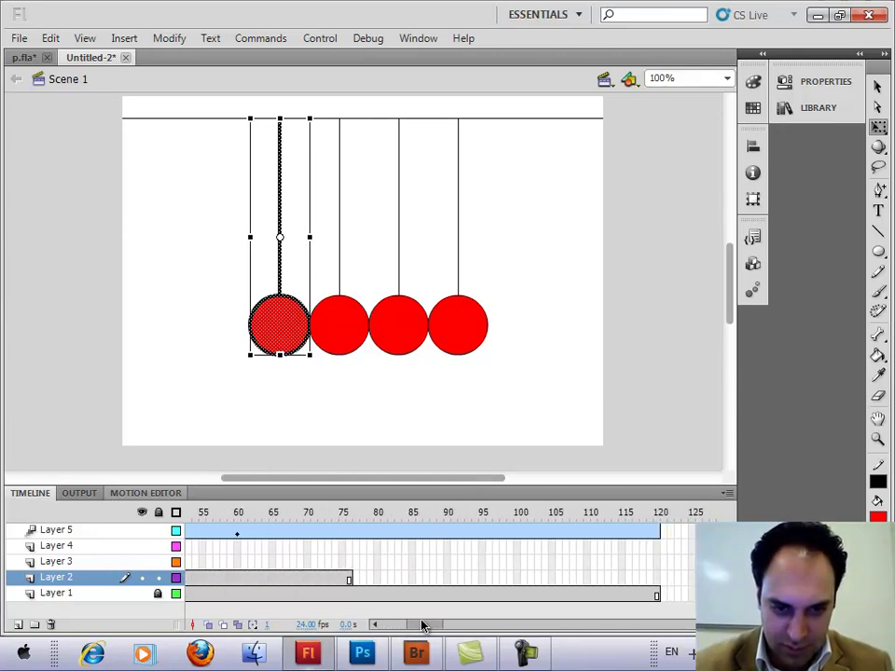
pyautogui.press('F5')
pyautogui.press('F5')
pyautogui.press('F5')
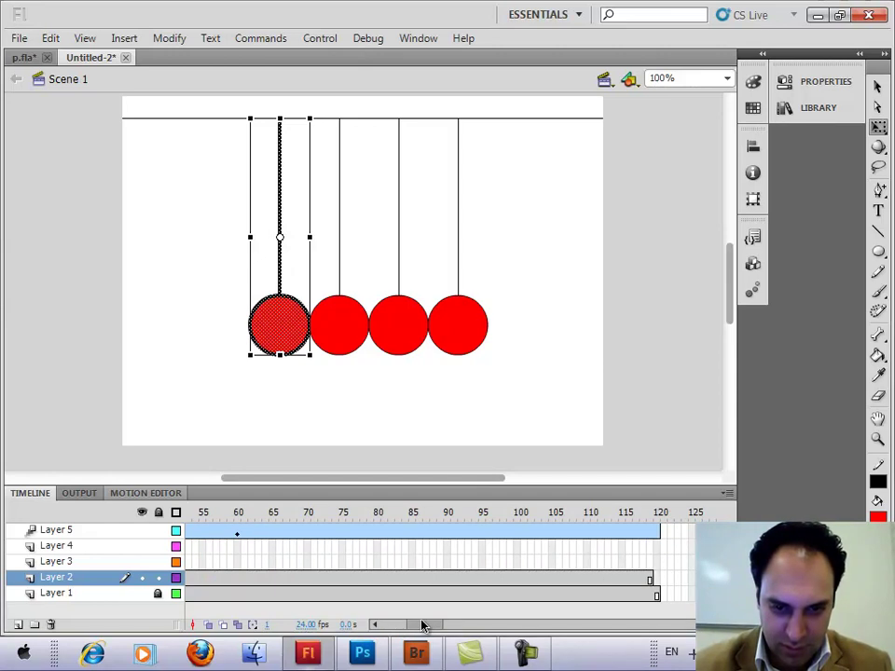
pyautogui.moveTo(422, 625); pyautogui.dragTo(390, 625)
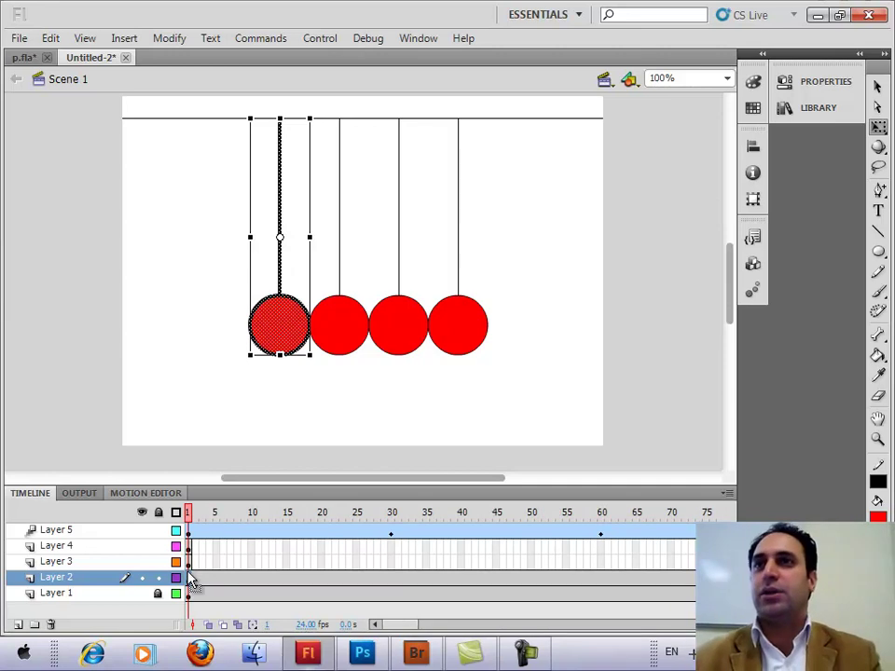
# Create a motion tween on Layer 2, converting the leftmost pendulum to a symbol.
pyautogui.rightClick(188, 584)
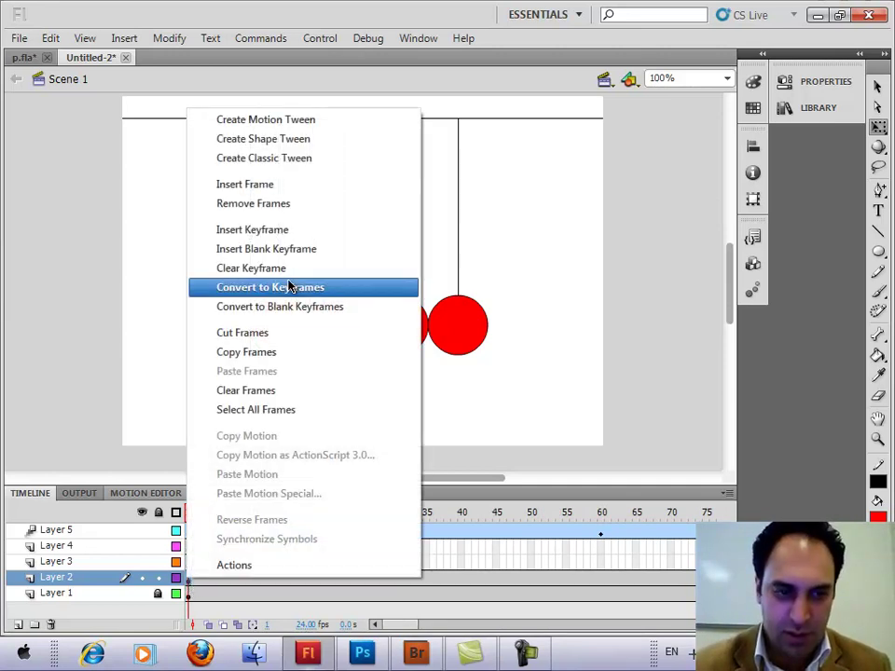
pyautogui.click(308, 122)
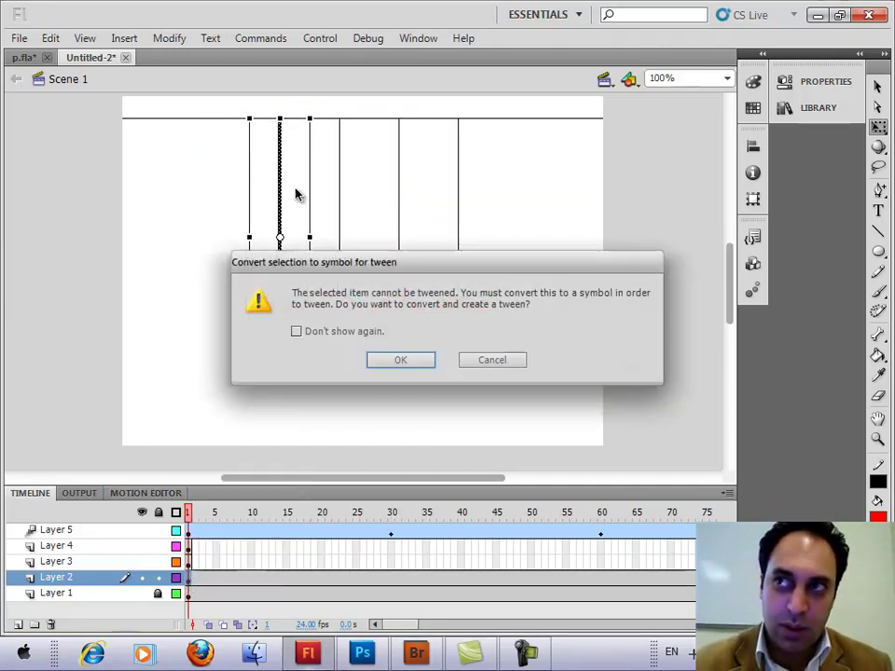
pyautogui.click(379, 362)
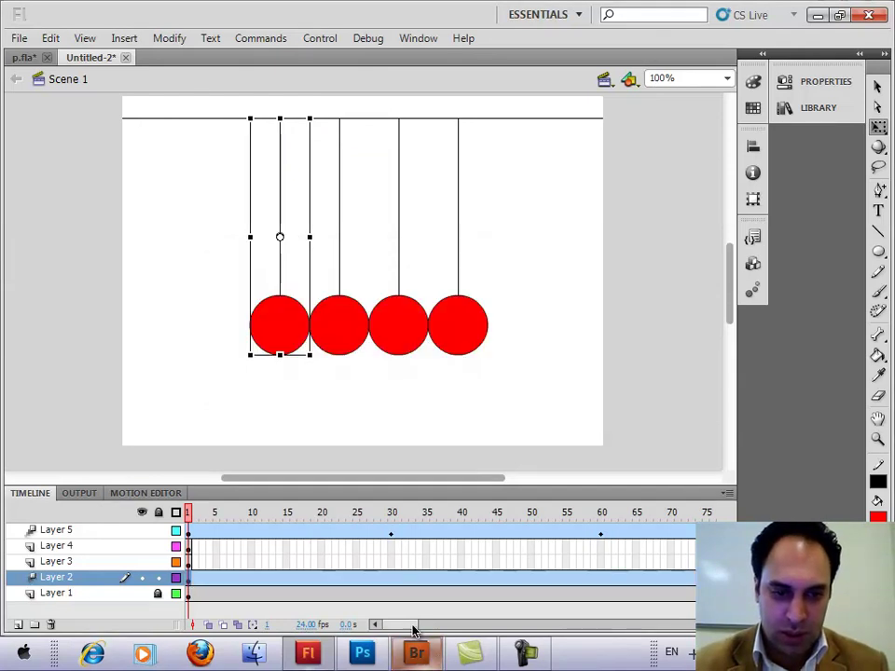
# Insert a keyframe at frame 60 of Layer 2 to hold the leftmost pendulum upright.
pyautogui.moveTo(406, 627); pyautogui.dragTo(422, 627)
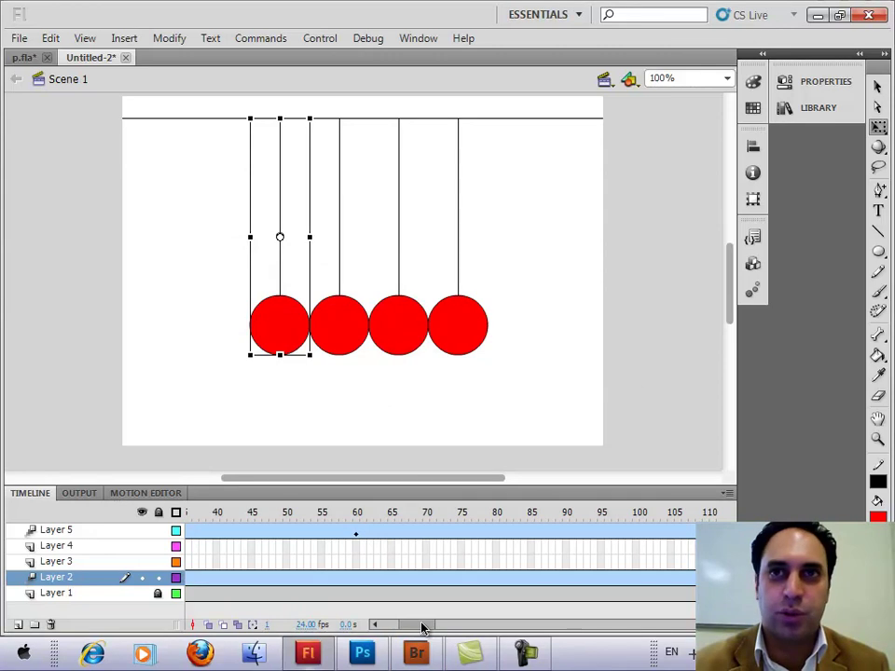
pyautogui.moveTo(422, 627); pyautogui.dragTo(428, 624)
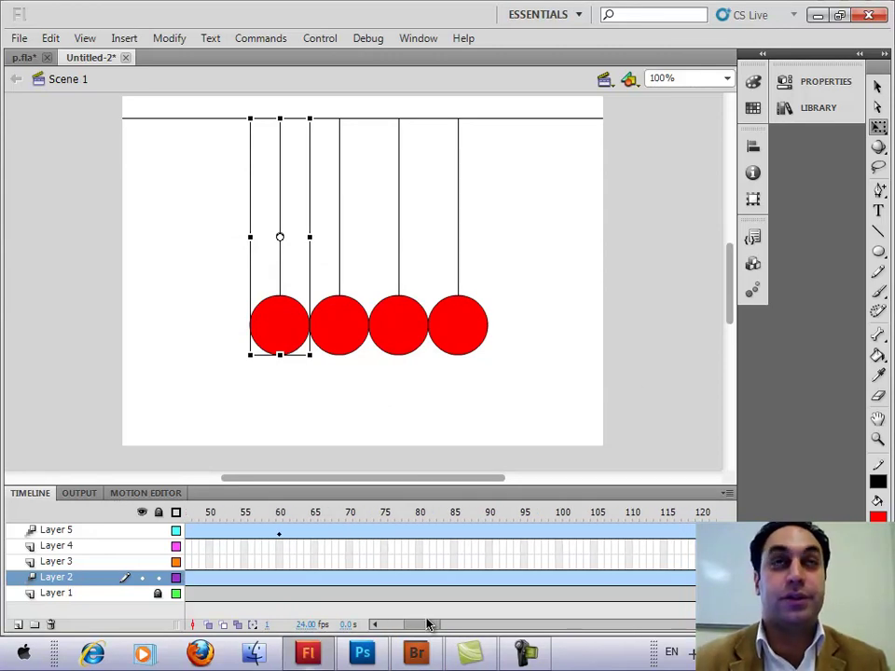
pyautogui.moveTo(428, 624)
pyautogui.mouseDown()
pyautogui.moveTo(441, 625)
pyautogui.moveTo(420, 632)
pyautogui.mouseUp()
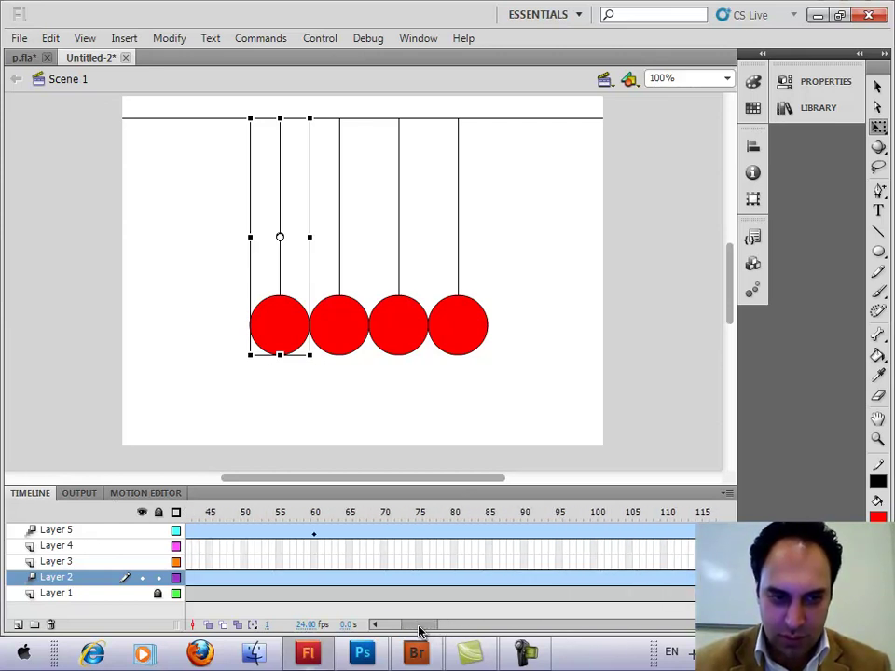
pyautogui.click(315, 511)
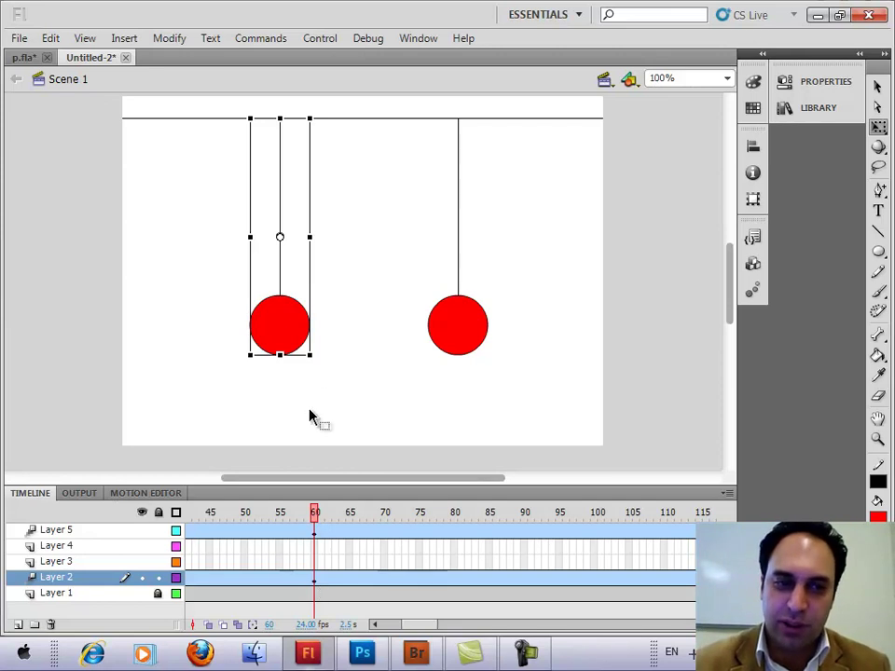
# At frame 90 of Layer 2, move the leftmost pendulum's transformation point to the upper end of its string.
pyautogui.moveTo(413, 624); pyautogui.dragTo(418, 626)
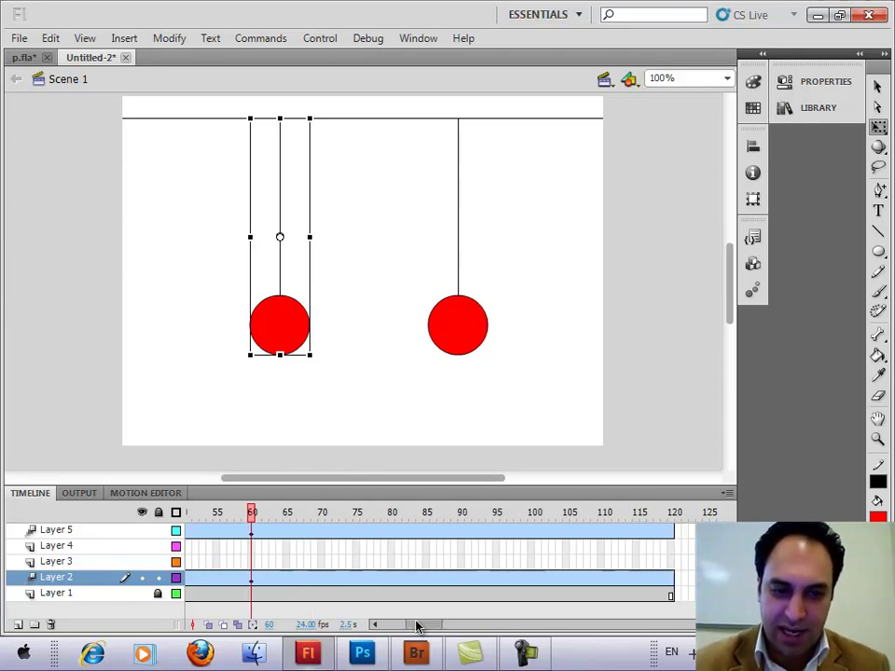
pyautogui.click(460, 513)
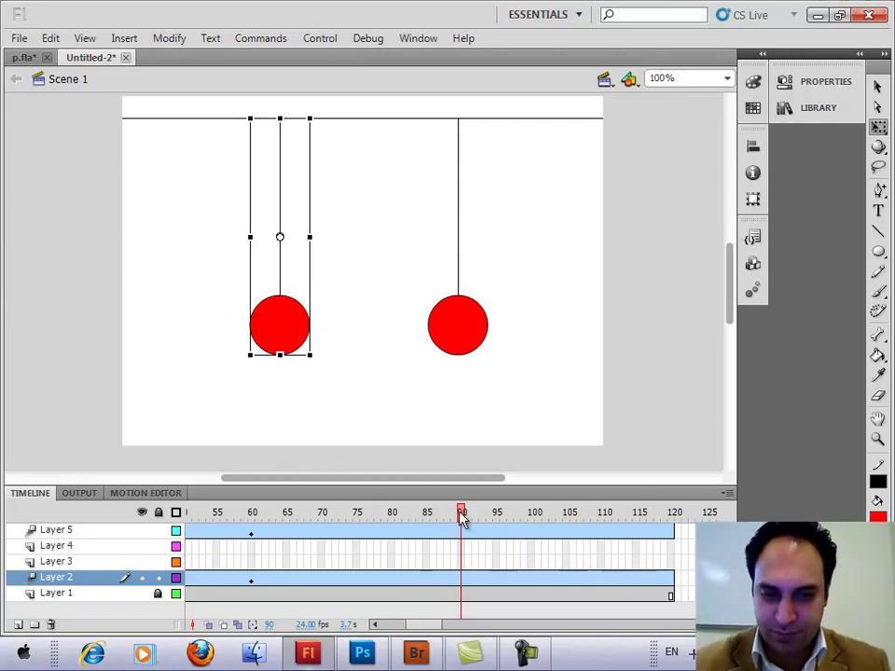
pyautogui.click(461, 584)
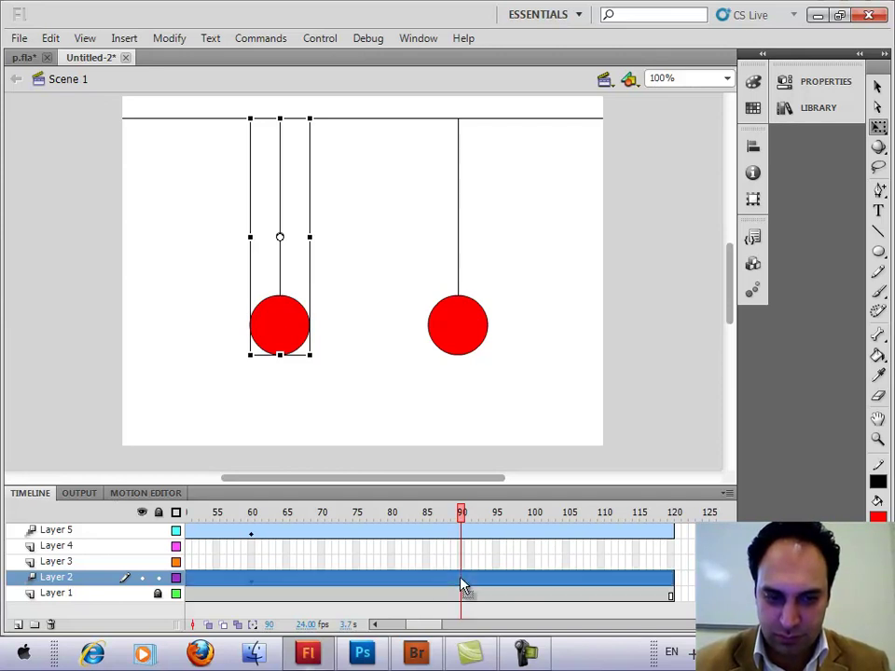
pyautogui.click(463, 515)
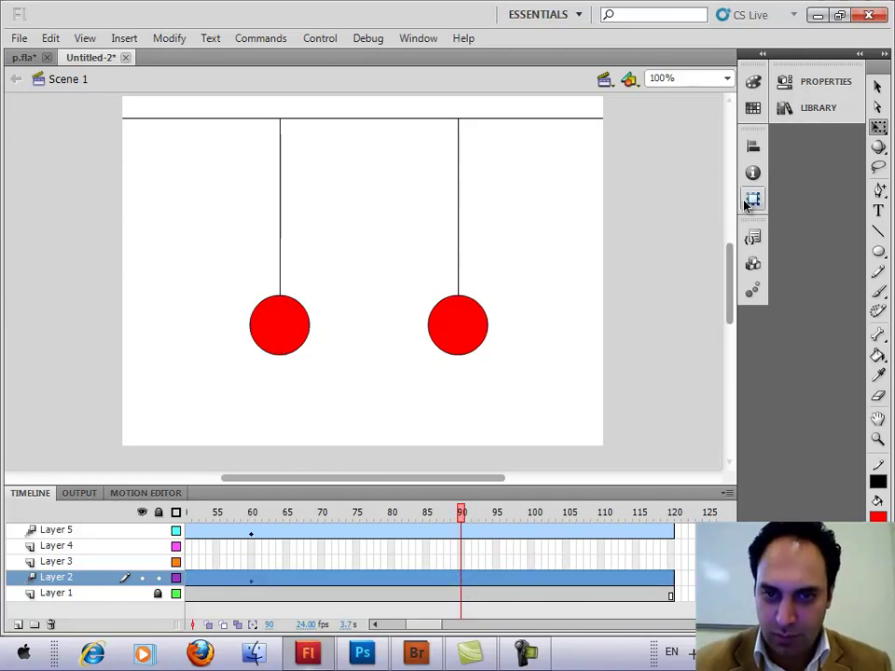
pyautogui.click(753, 198)
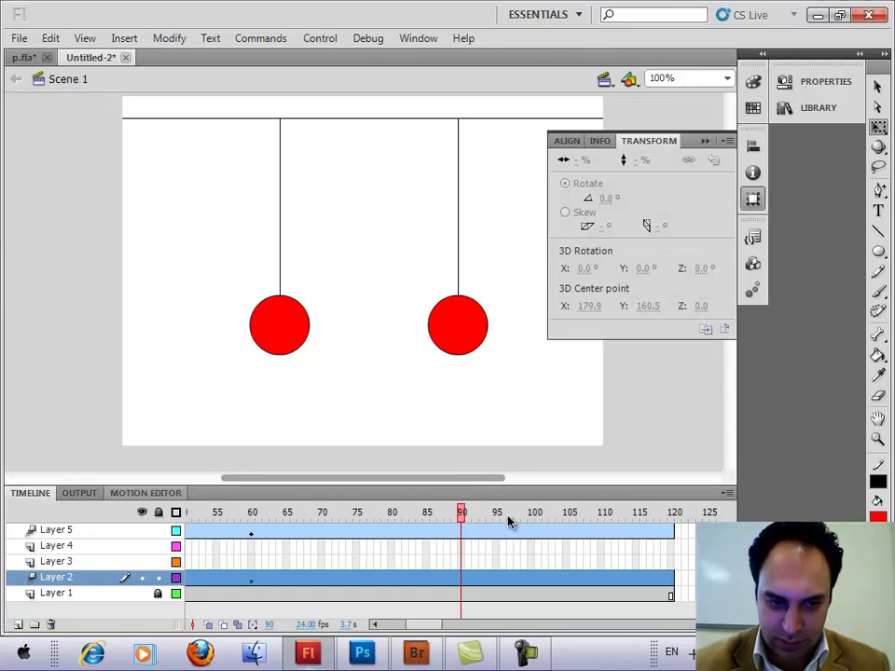
pyautogui.click(461, 580)
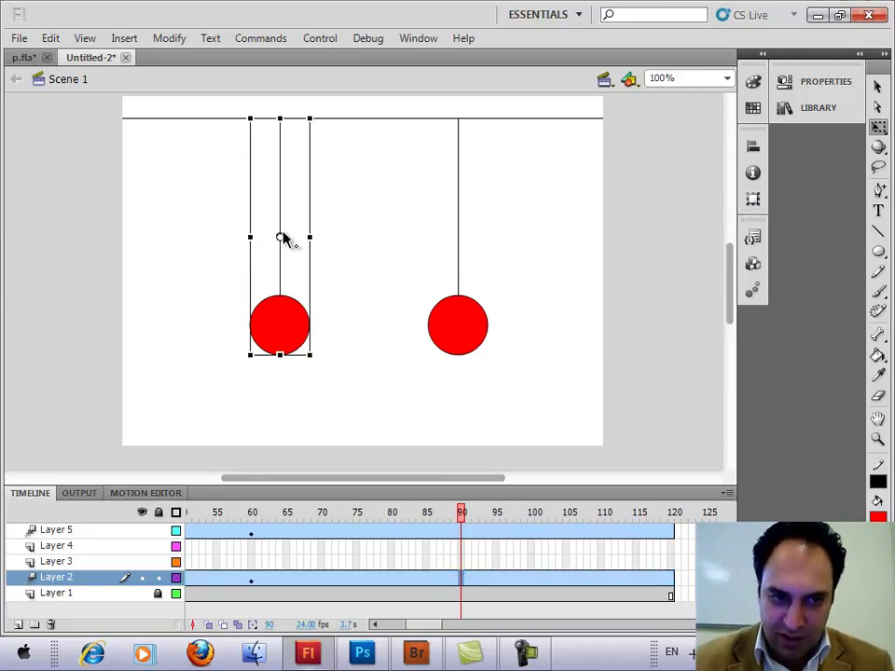
pyautogui.moveTo(286, 136); pyautogui.dragTo(283, 118)
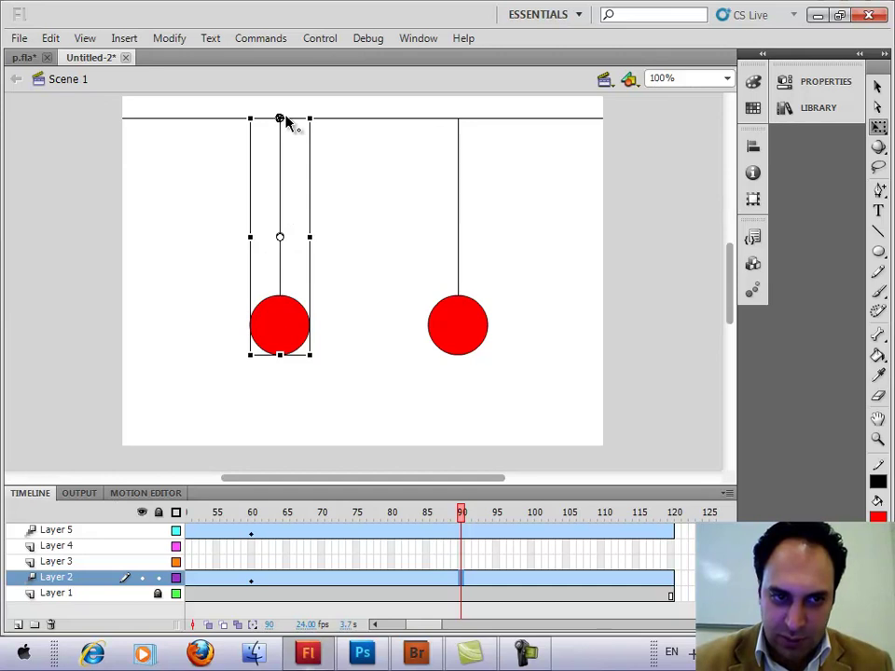
# Set the leftmost pendulum's rotation to 30 degrees at frame 90 of Layer 2.
pyautogui.click(751, 201)
pyautogui.click(605, 199)
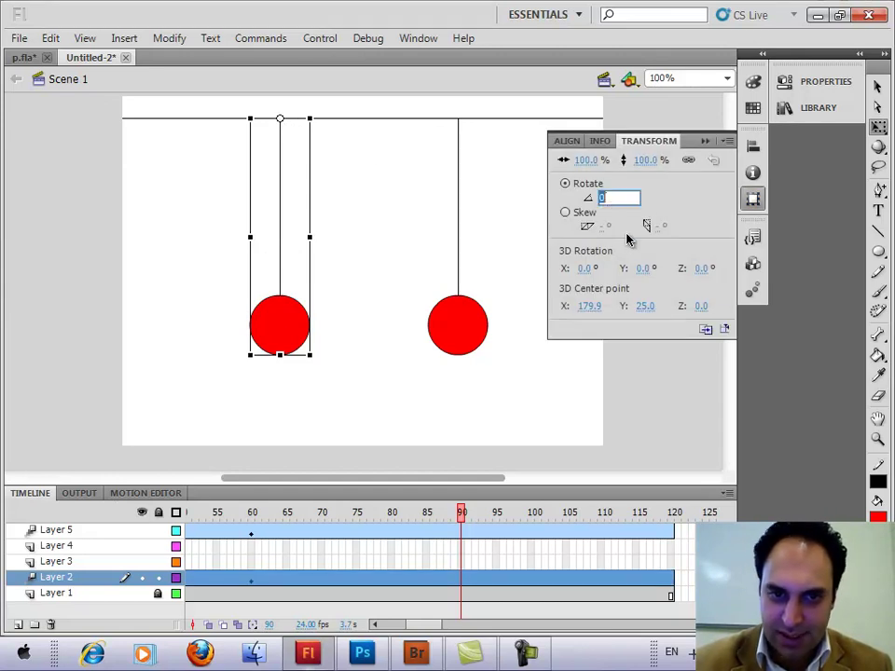
pyautogui.write('30')
pyautogui.press('Return')
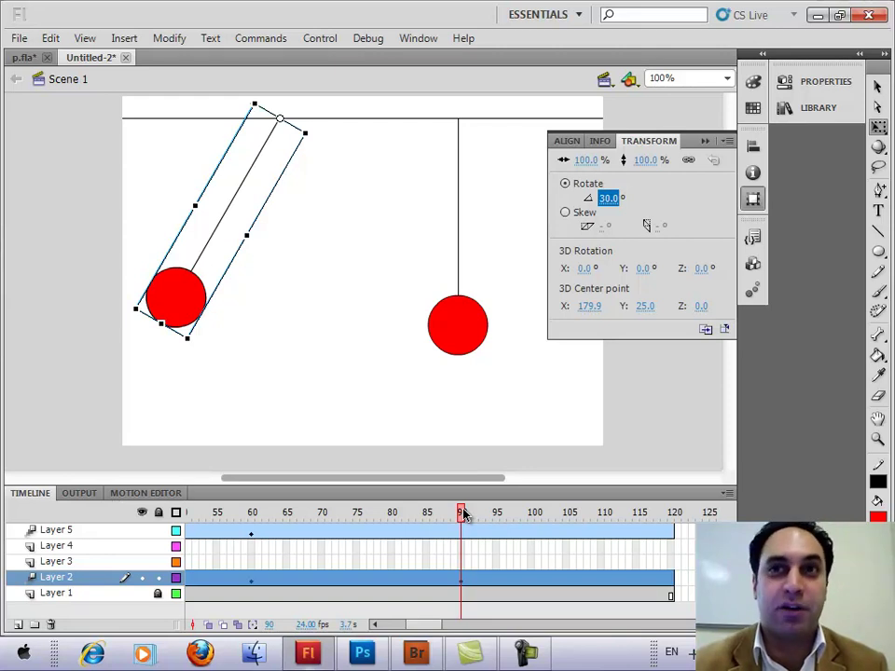
pyautogui.hotkey('ctrl', 't')
# Set the leftmost pendulum's rotation to 0 degrees at frame 120 of Layer 2.
pyautogui.moveTo(463, 515); pyautogui.dragTo(677, 522)
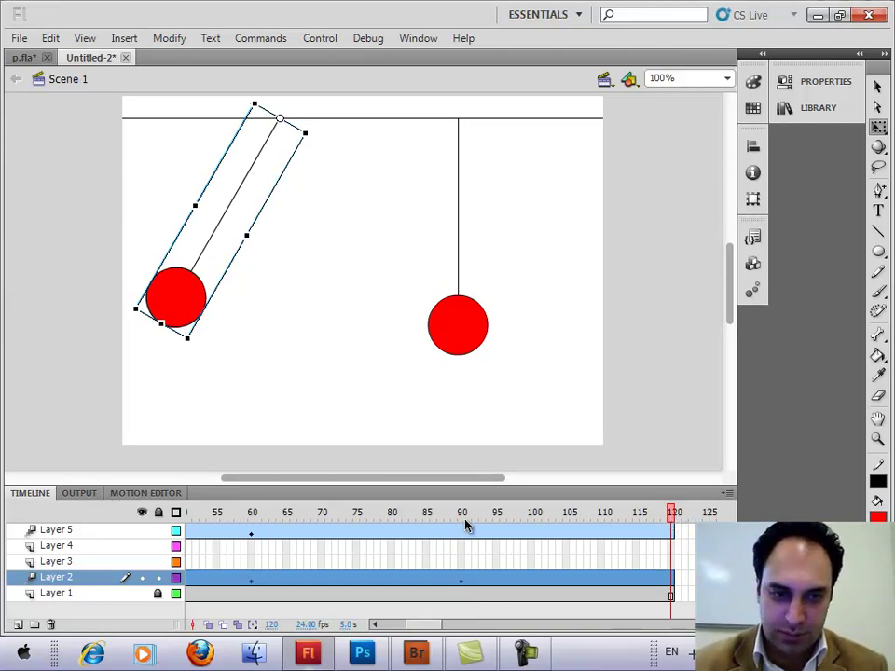
pyautogui.click(752, 198)
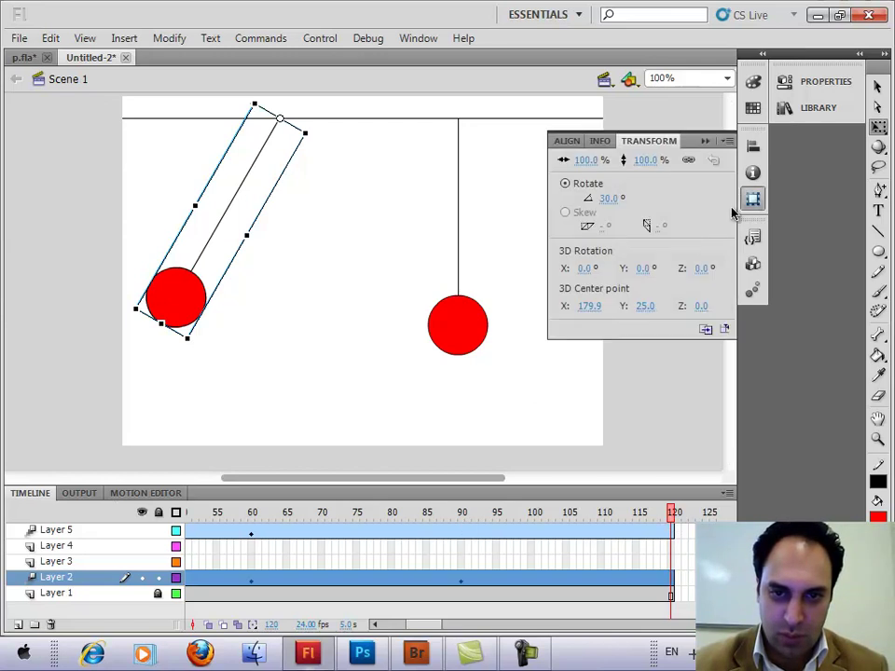
pyautogui.click(607, 198)
pyautogui.write('0')
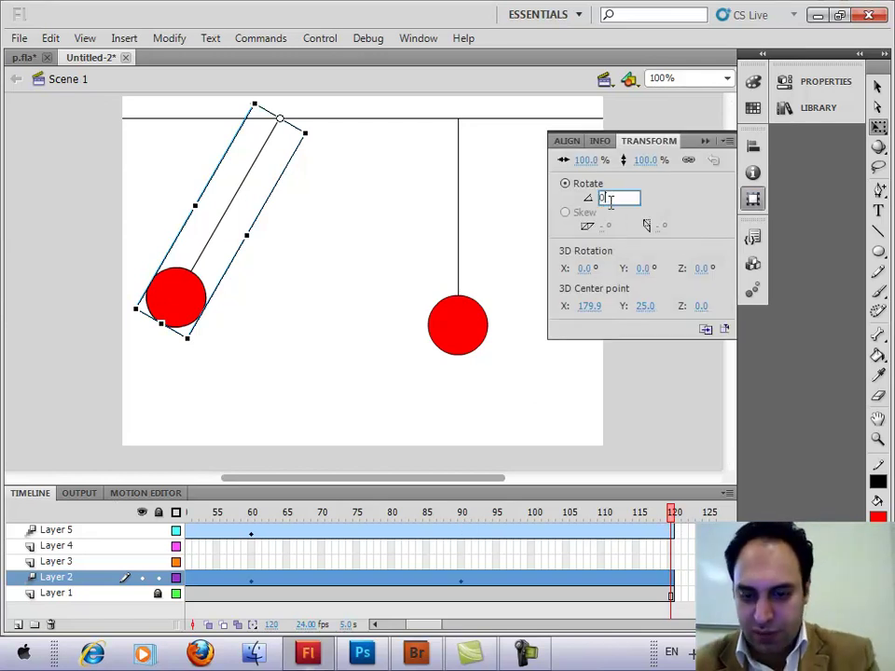
pyautogui.press('Return')
pyautogui.click(705, 140)
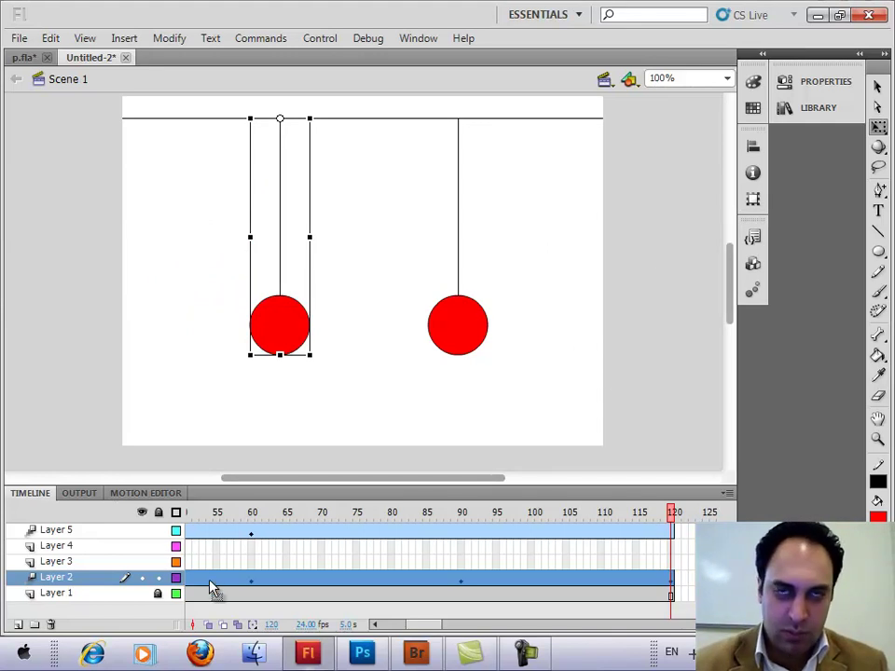
# Extend Layer 3, which holds the second pendulum from the left, to frame 120.
pyautogui.moveTo(409, 627); pyautogui.dragTo(380, 632)
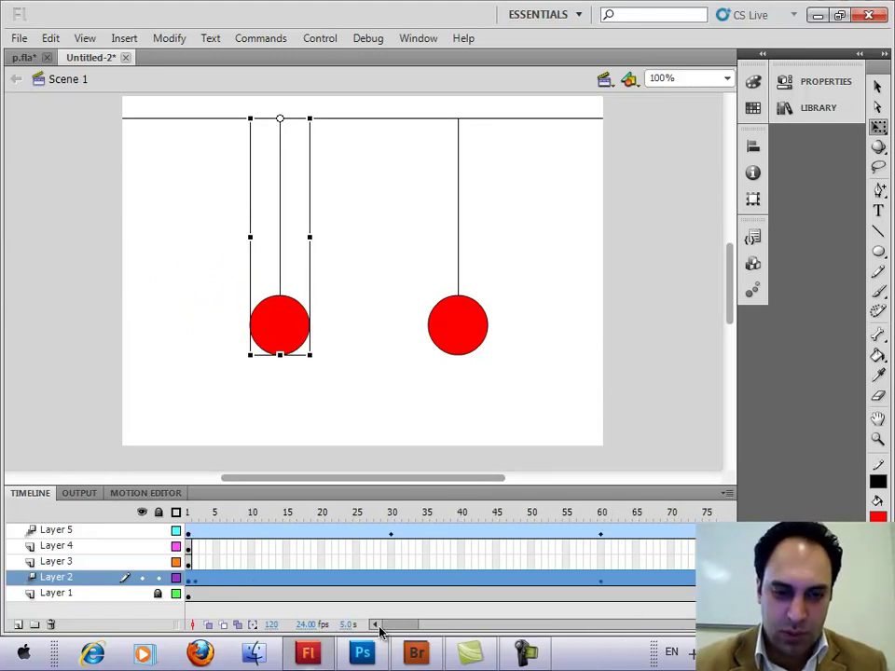
pyautogui.click(189, 561)
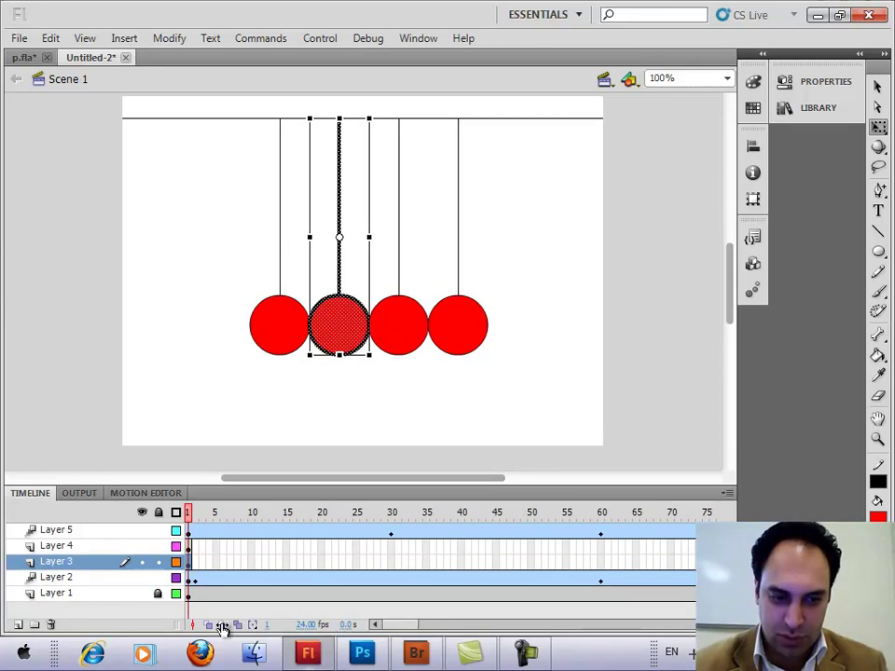
pyautogui.moveTo(376, 629); pyautogui.dragTo(430, 629)
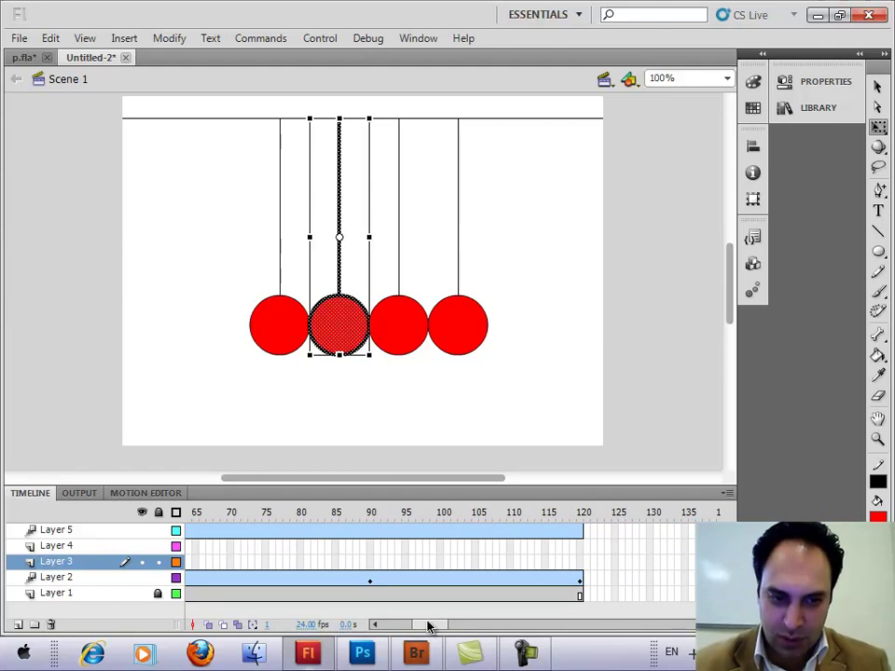
pyautogui.press('F5')
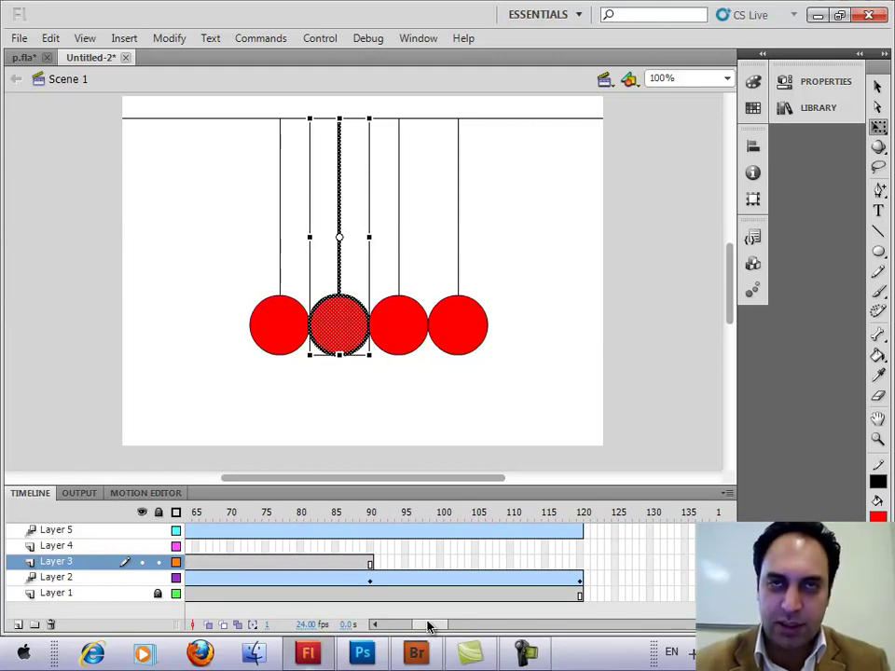
pyautogui.press('F5')
pyautogui.press('F5')
pyautogui.press('F5')
pyautogui.press('F5')
pyautogui.press('F5')
pyautogui.press('F5')
pyautogui.press('F5')
pyautogui.press('F5')
pyautogui.press('F5')
pyautogui.press('F5')
pyautogui.press('F5')
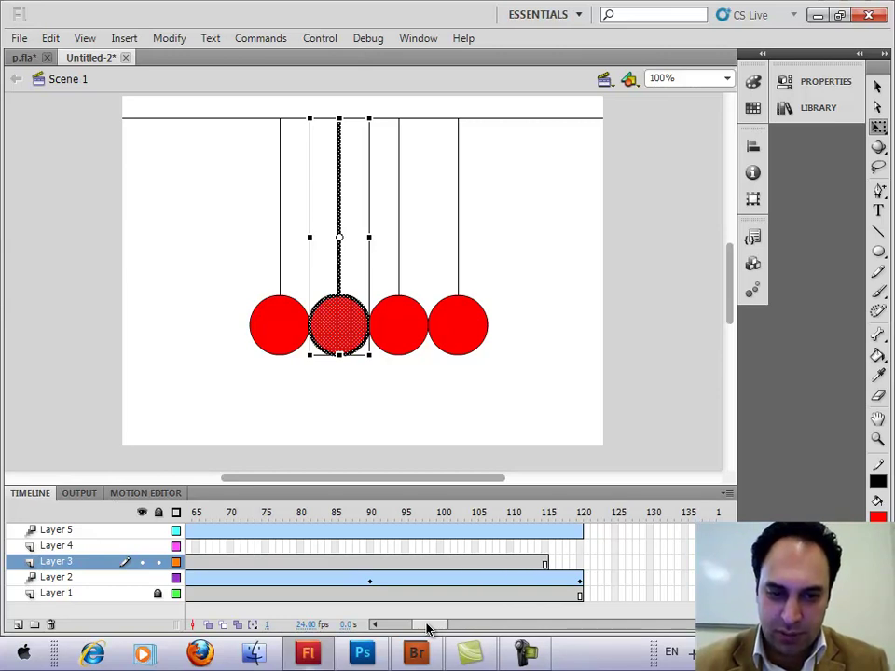
pyautogui.press('F5')
pyautogui.press('F5')
pyautogui.press('F5')
# Extend Layer 4, which holds the third pendulum from the left, to frame 120.
pyautogui.moveTo(424, 630); pyautogui.dragTo(395, 627)
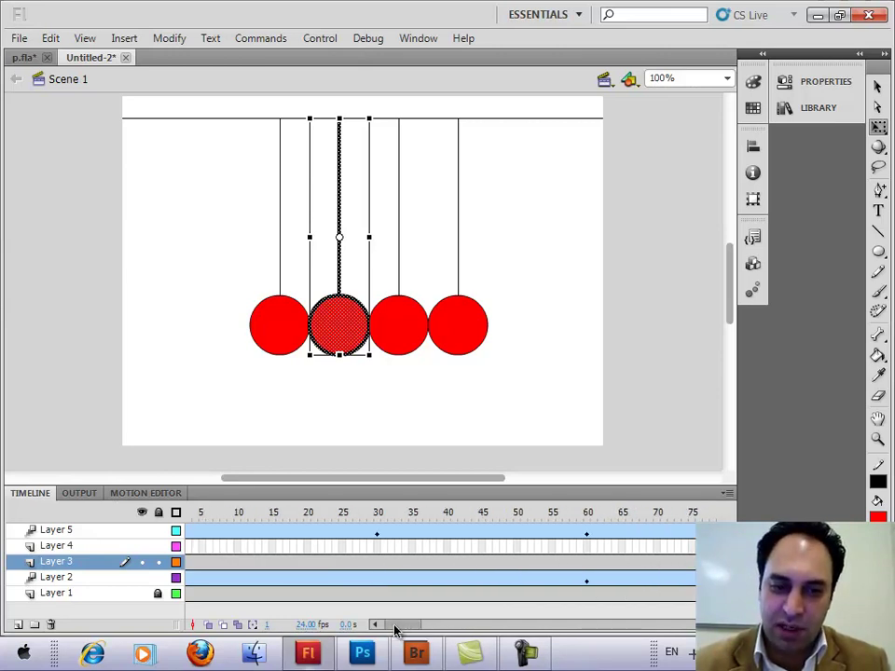
pyautogui.click(190, 546)
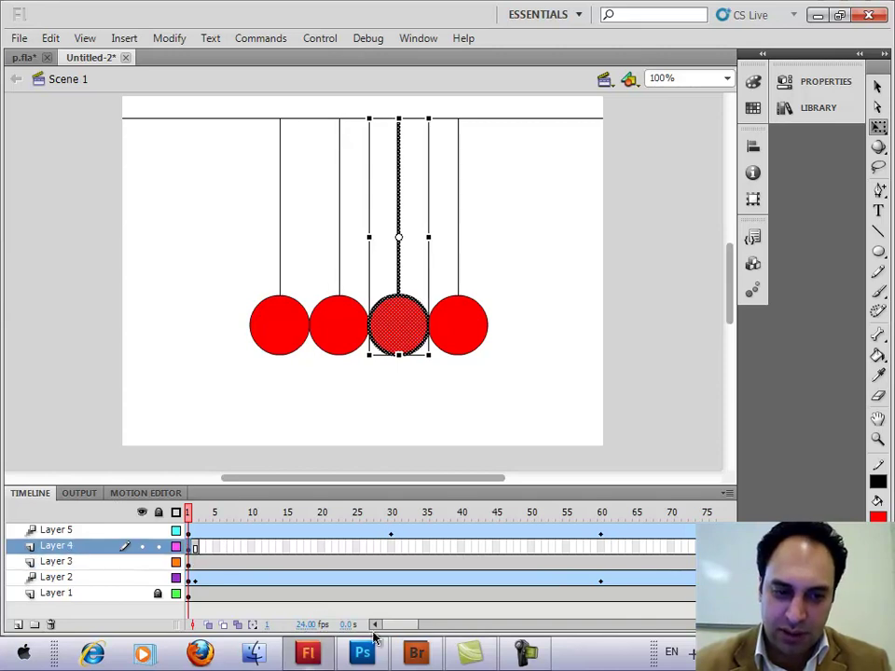
pyautogui.press('F5')
pyautogui.press('F5')
pyautogui.press('F5')
pyautogui.press('F5')
pyautogui.press('F5')
pyautogui.press('F5')
pyautogui.press('F5')
pyautogui.press('F5')
pyautogui.press('F5')
pyautogui.press('F5')
pyautogui.press('F5')
pyautogui.press('F5')
pyautogui.press('F5')
pyautogui.press('F5')
pyautogui.press('F5')
pyautogui.press('F5')
pyautogui.press('F5')
pyautogui.press('F5')
pyautogui.press('F5')
pyautogui.press('F5')
pyautogui.press('F5')
pyautogui.press('F5')
pyautogui.press('F5')
pyautogui.press('F5')
pyautogui.press('F5')
pyautogui.press('F5')
pyautogui.press('F5')
pyautogui.press('F5')
pyautogui.press('F5')
pyautogui.press('F5')
pyautogui.press('F5')
pyautogui.press('F5')
pyautogui.press('F5')
pyautogui.press('F5')
pyautogui.press('F5')
pyautogui.press('F5')
pyautogui.press('F5')
pyautogui.press('F5')
pyautogui.press('F5')
pyautogui.press('F5')
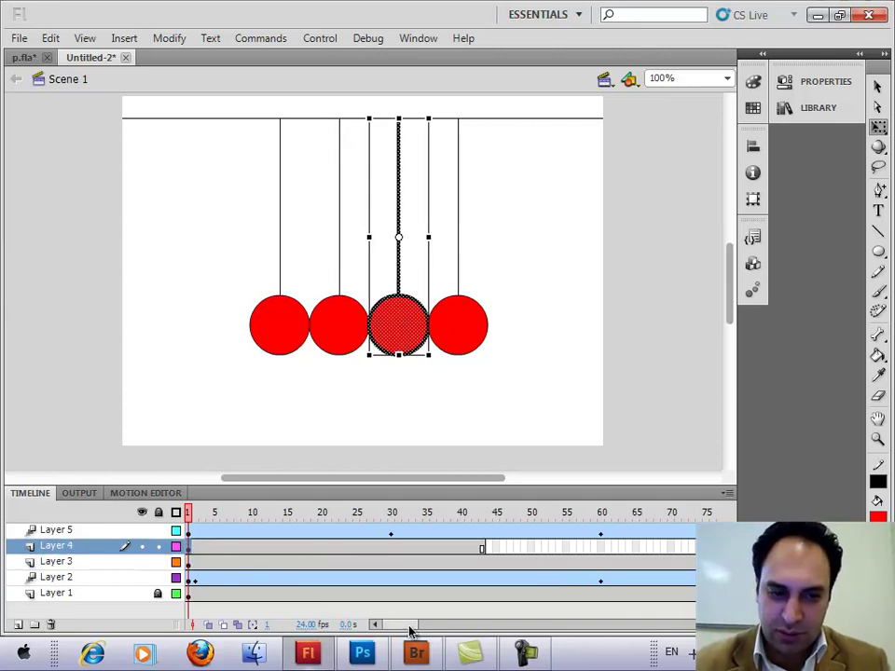
pyautogui.moveTo(410, 630); pyautogui.dragTo(434, 631)
pyautogui.press('F5')
pyautogui.press('F5')
pyautogui.press('F5')
pyautogui.press('F5')
pyautogui.press('F5')
pyautogui.press('F5')
pyautogui.press('F5')
pyautogui.press('F5')
pyautogui.press('F5')
pyautogui.press('F5')
pyautogui.press('F5')
pyautogui.press('F5')
pyautogui.press('F5')
pyautogui.press('F5')
pyautogui.press('F5')
pyautogui.press('F5')
pyautogui.press('F5')
pyautogui.press('F5')
pyautogui.press('F5')
pyautogui.press('F5')
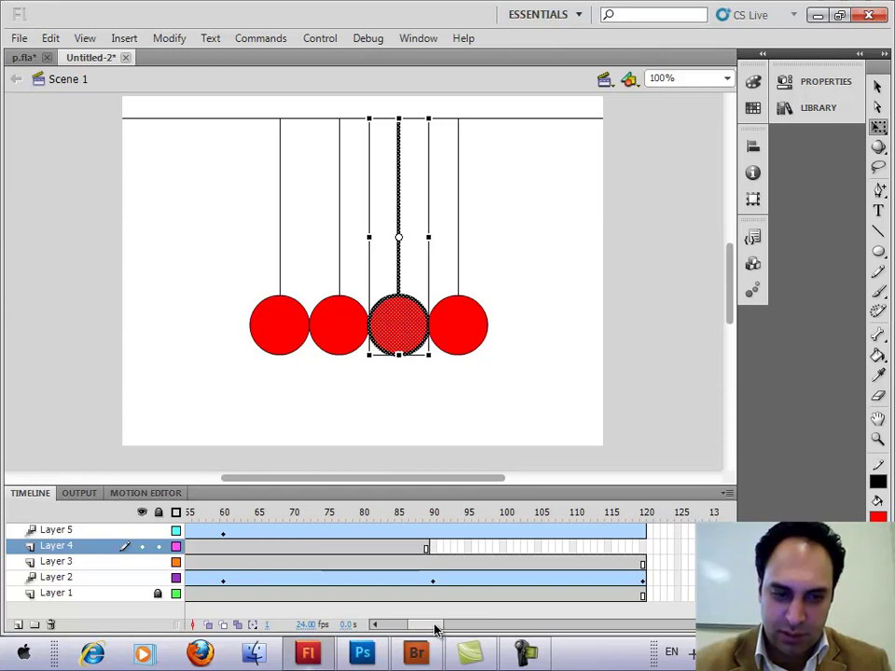
pyautogui.press('F5')
pyautogui.press('F5')
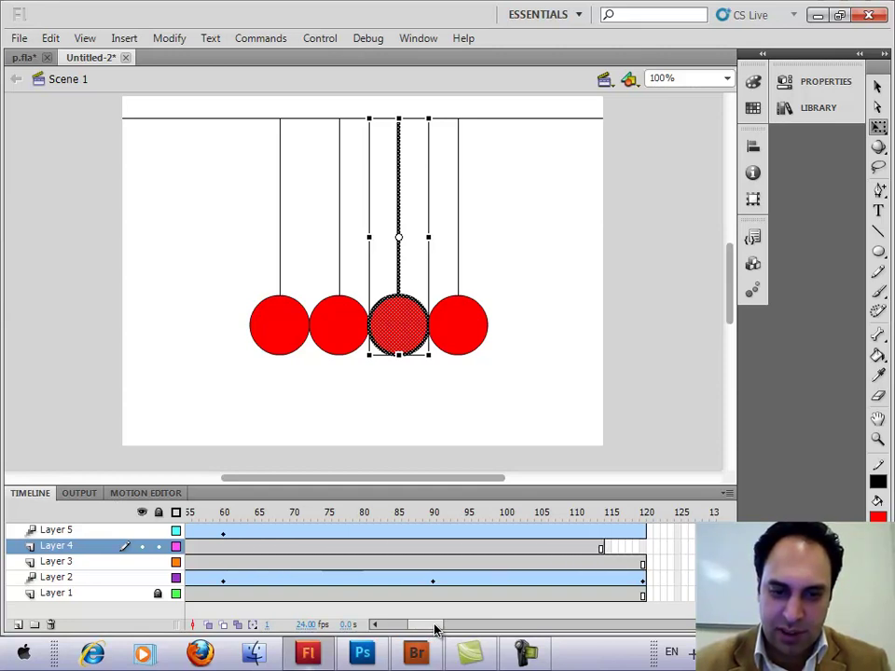
pyautogui.press('F5')
pyautogui.press('F5')
pyautogui.press('F5')
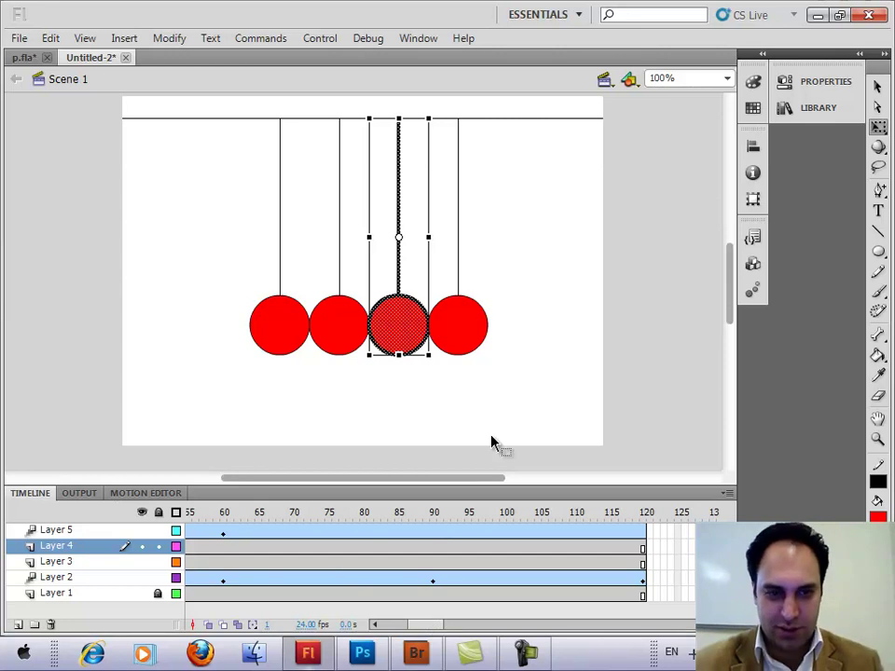
# Test the movie to watch the two outer pendulums swing, and close the preview window.
pyautogui.hotkey('ctrl', 'Return')
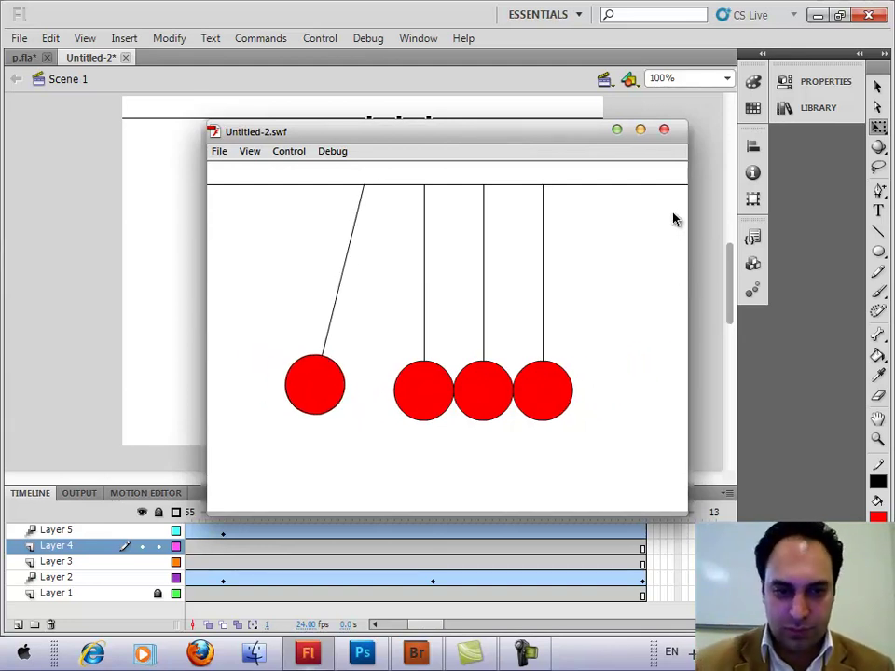
pyautogui.click(665, 130)
pyautogui.click(525, 653)
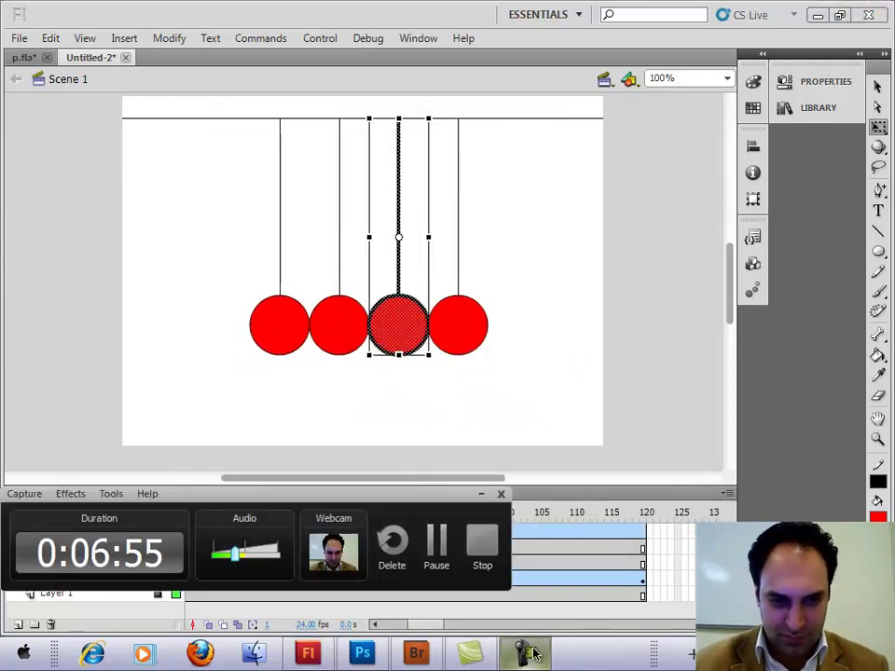